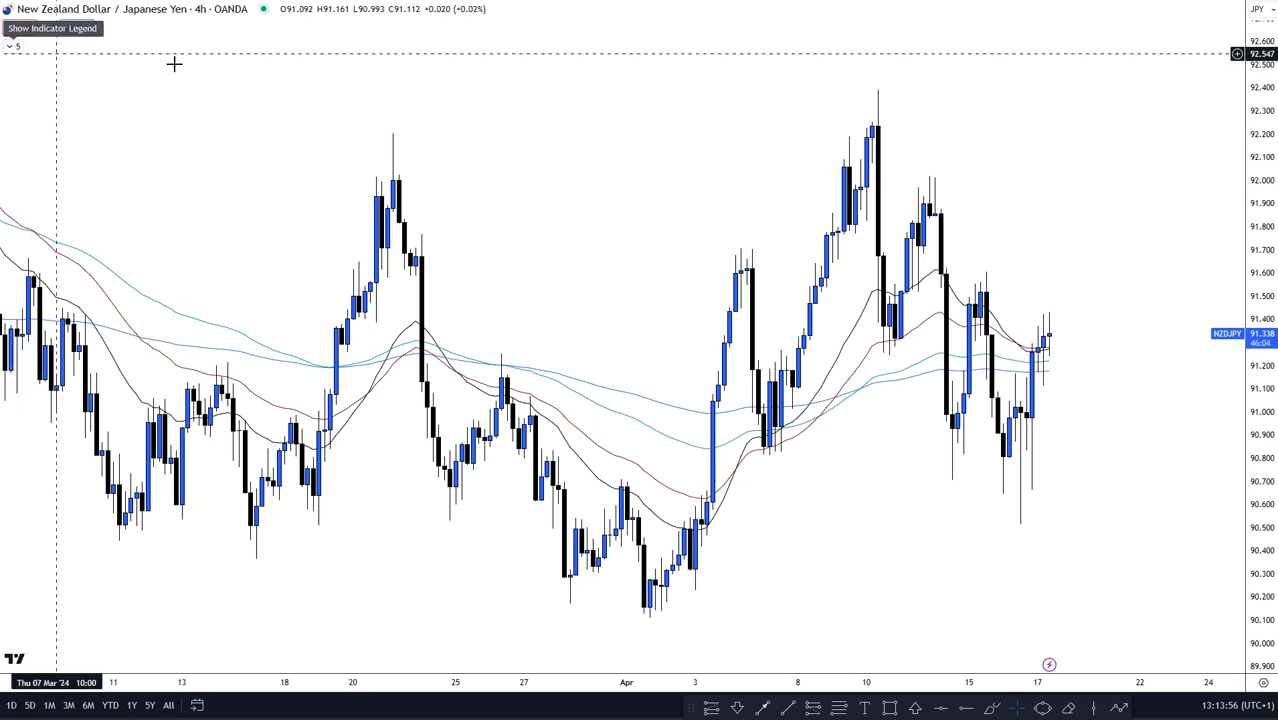
# Hide the EMA 50, EMA 100 and EMA 200 indicators so that EMA 28 is the only moving average shown.
pyautogui.click(18, 49)
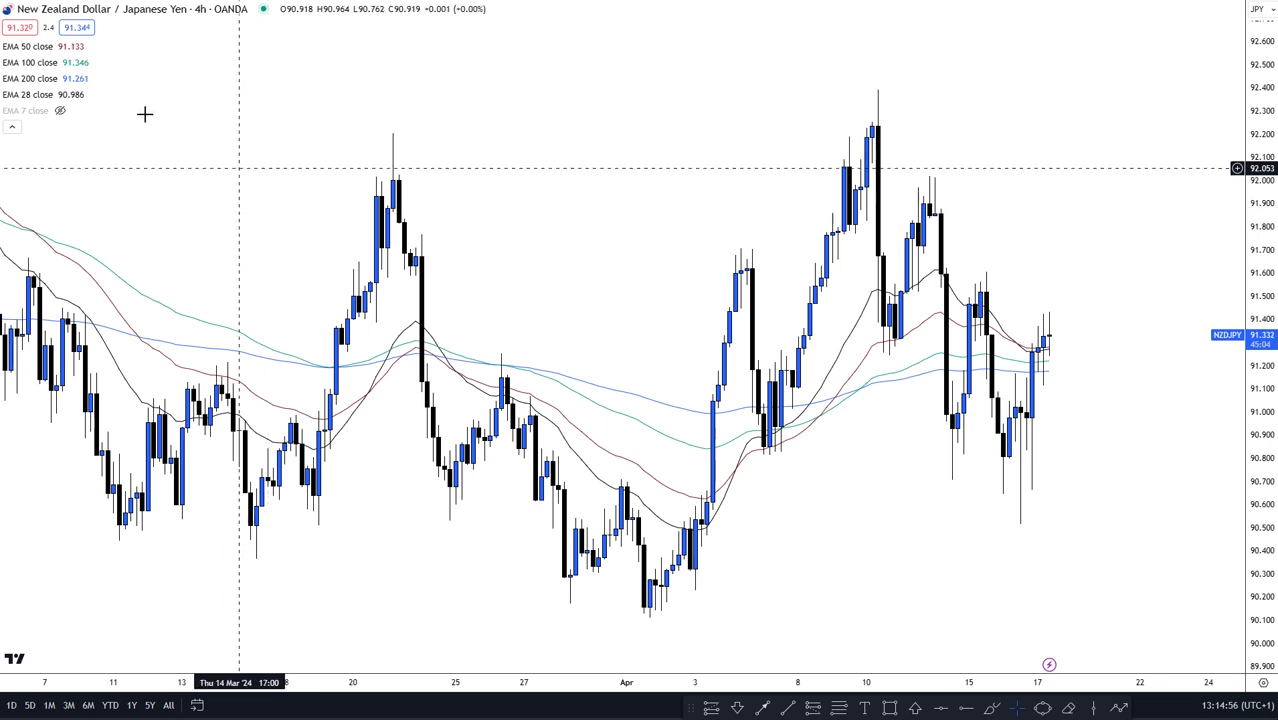
pyautogui.click(69, 78)
pyautogui.click(69, 62)
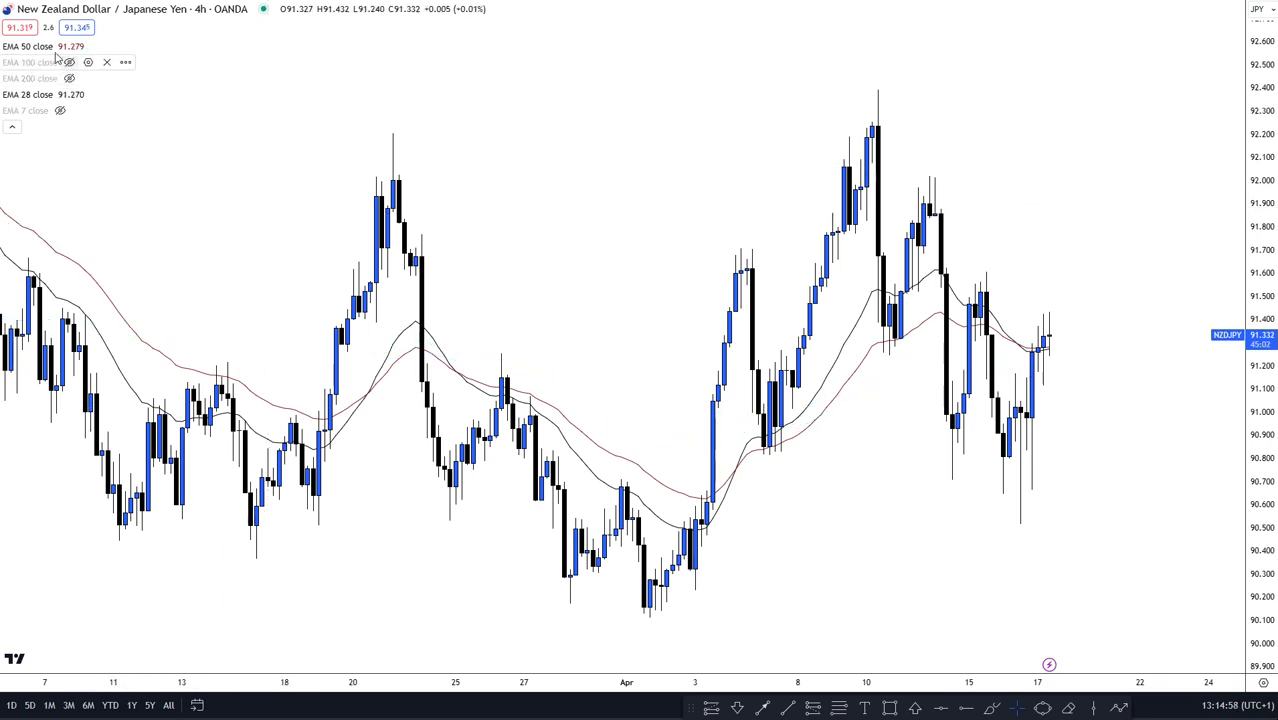
pyautogui.click(64, 46)
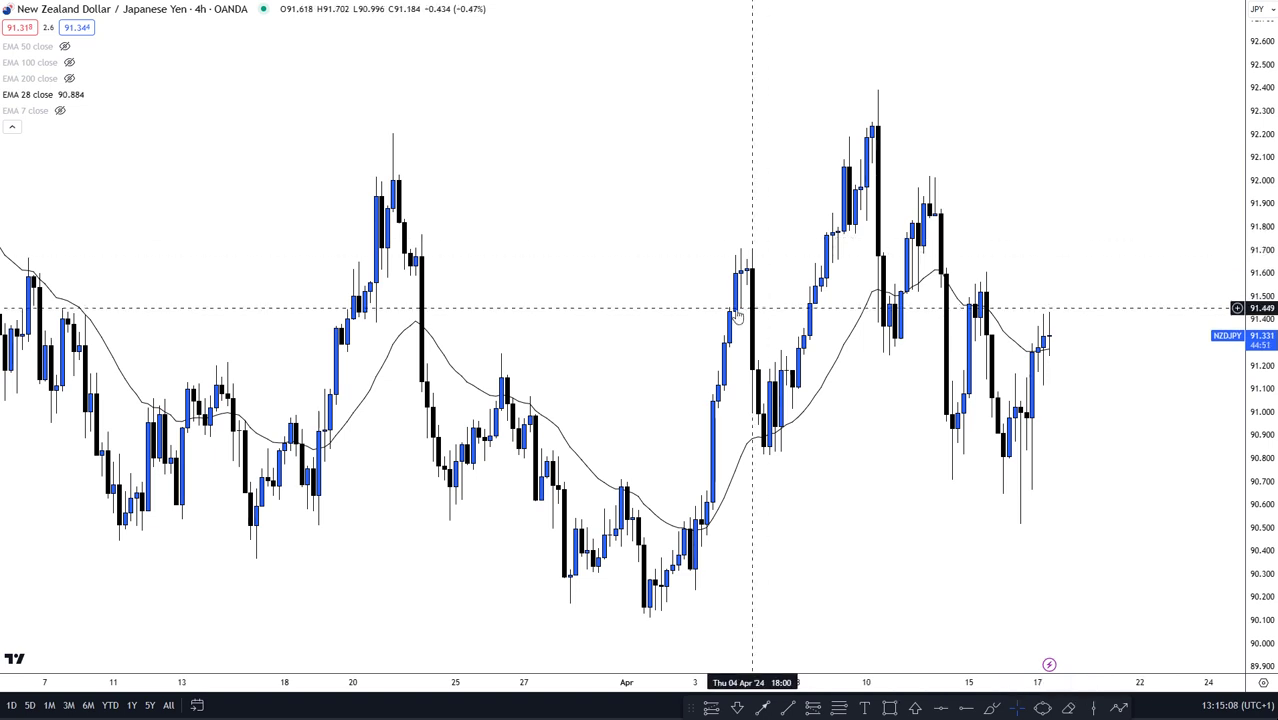
pyautogui.moveTo(616, 305); pyautogui.dragTo(824, 260)
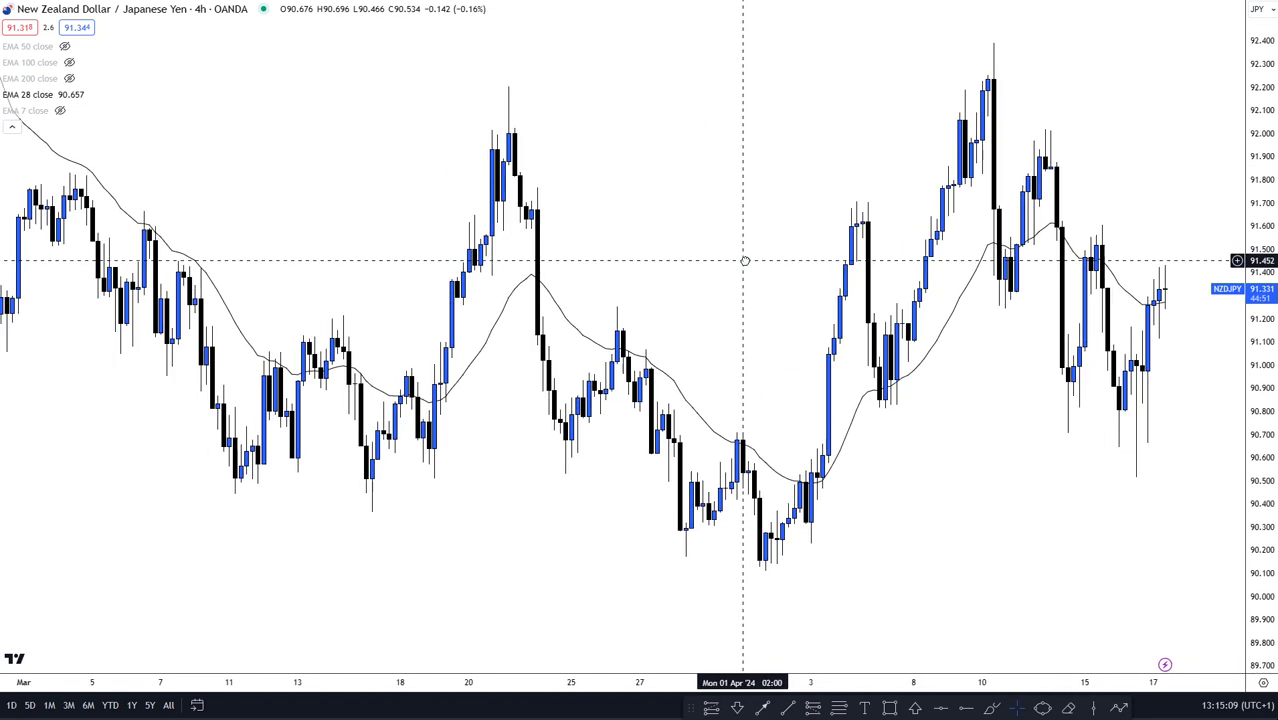
pyautogui.click(12, 126)
# Circle nine places between mid-February and mid-April where price meets the EMA 28 line, using the Brush tool.
pyautogui.scroll(-3, 1033, 270)
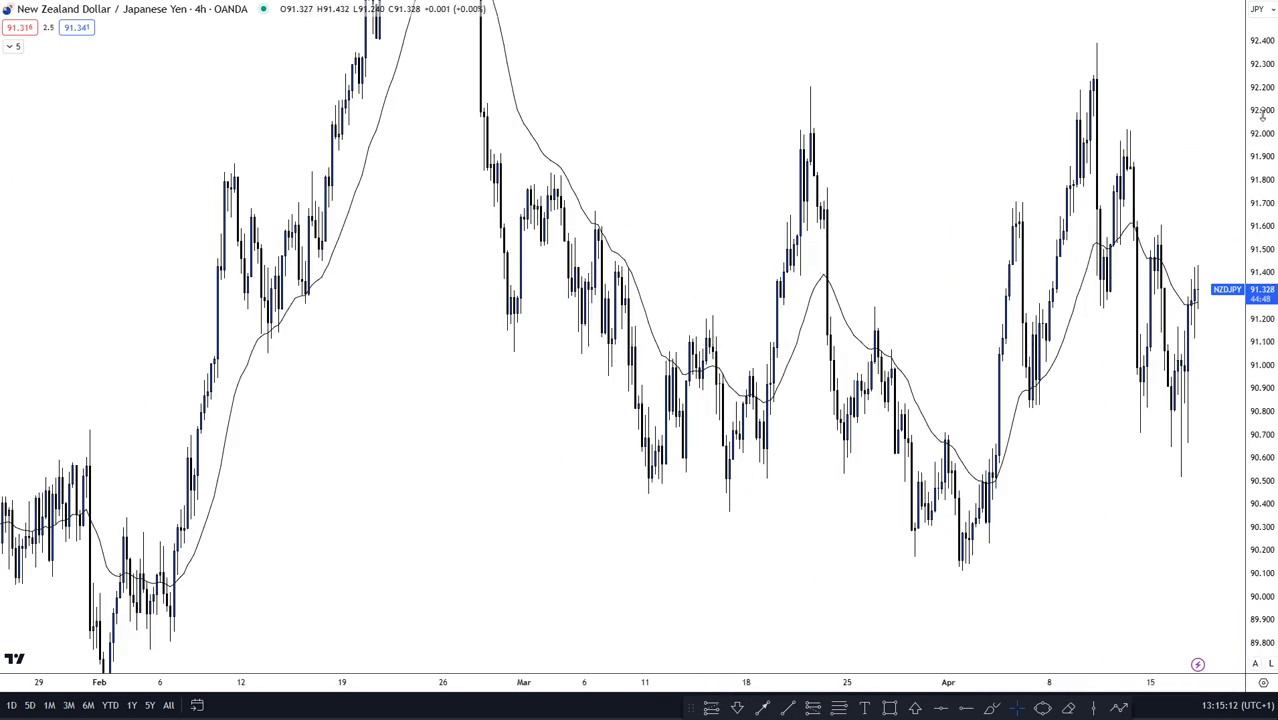
pyautogui.moveTo(1258, 116); pyautogui.dragTo(1258, 256)
pyautogui.moveTo(684, 150); pyautogui.dragTo(574, 221)
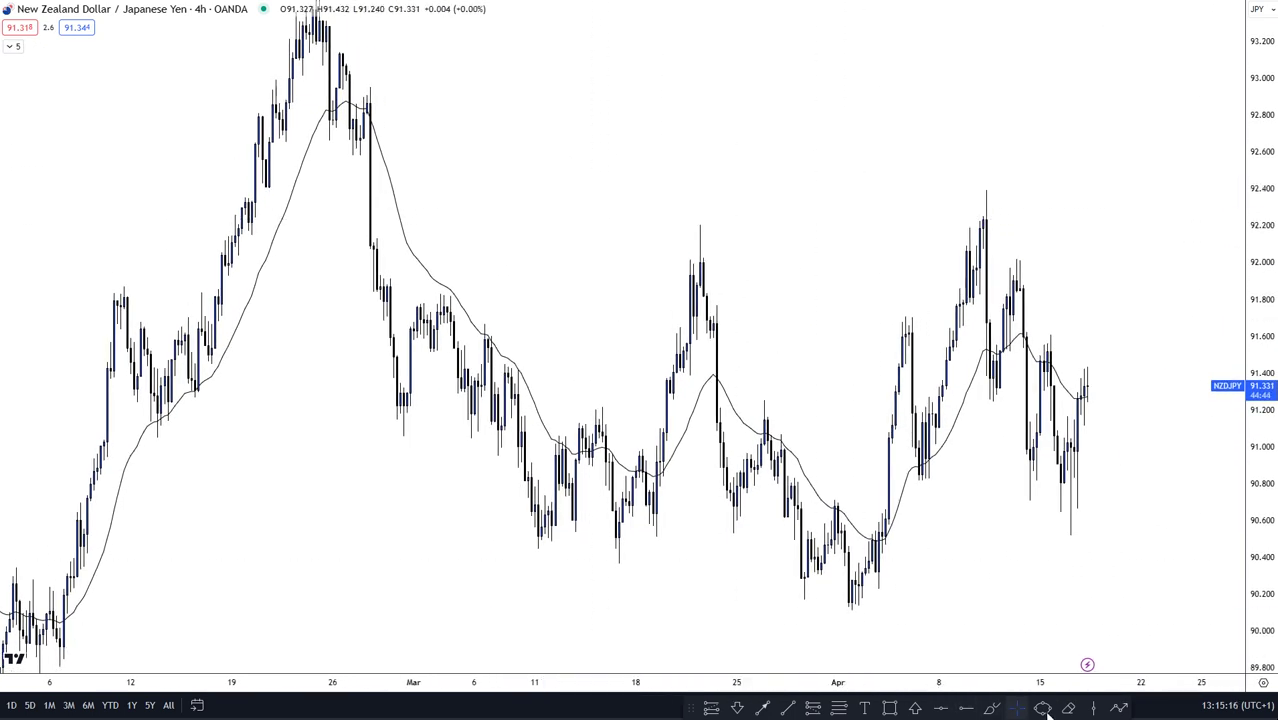
pyautogui.click(994, 708)
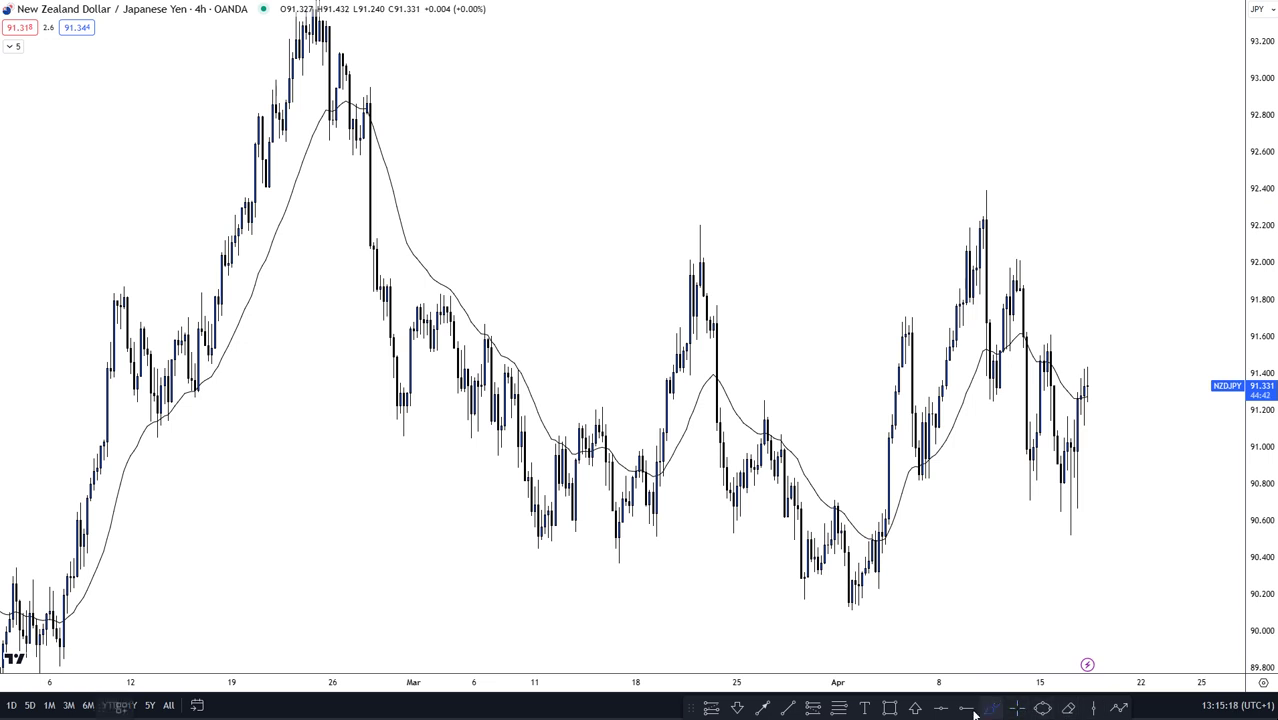
pyautogui.moveTo(218, 340)
pyautogui.mouseDown()
pyautogui.moveTo(225, 375)
pyautogui.moveTo(150, 415)
pyautogui.moveTo(222, 375)
pyautogui.mouseUp()
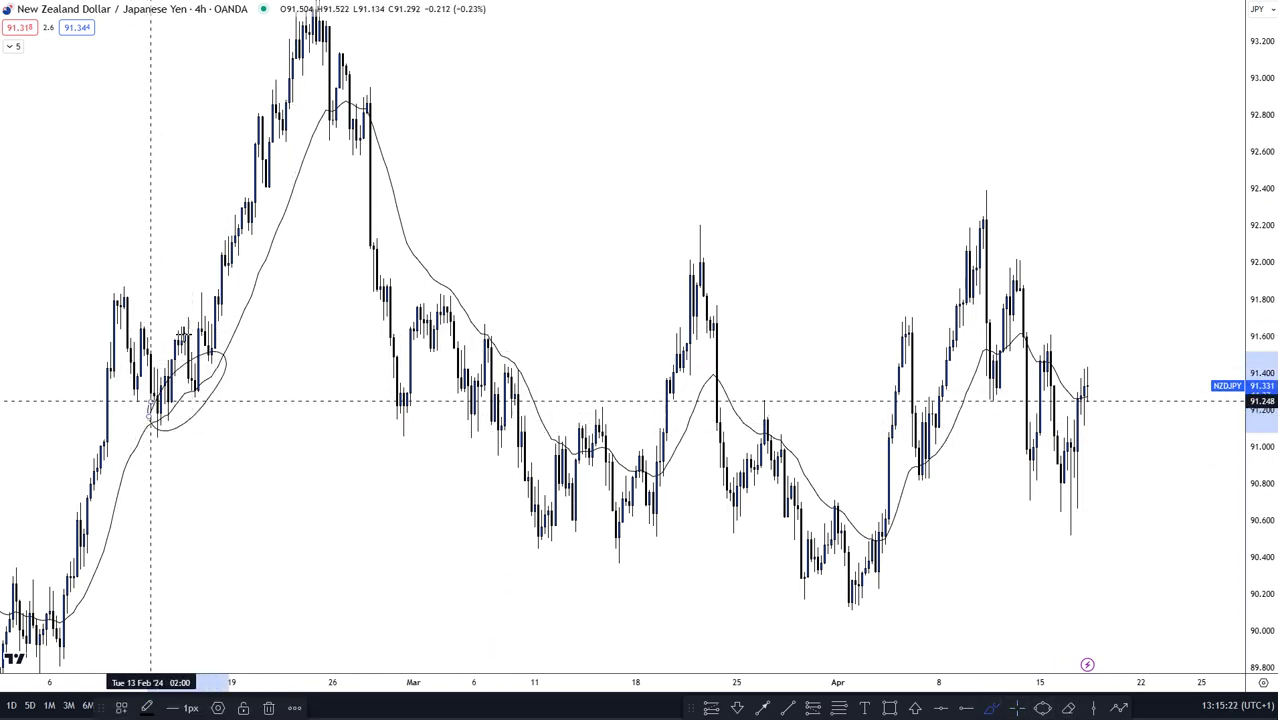
pyautogui.moveTo(383, 102)
pyautogui.mouseDown()
pyautogui.moveTo(322, 131)
pyautogui.moveTo(348, 103)
pyautogui.mouseUp()
pyautogui.moveTo(436, 274)
pyautogui.mouseDown()
pyautogui.moveTo(501, 318)
pyautogui.moveTo(565, 445)
pyautogui.moveTo(451, 348)
pyautogui.moveTo(429, 280)
pyautogui.moveTo(445, 283)
pyautogui.mouseUp()
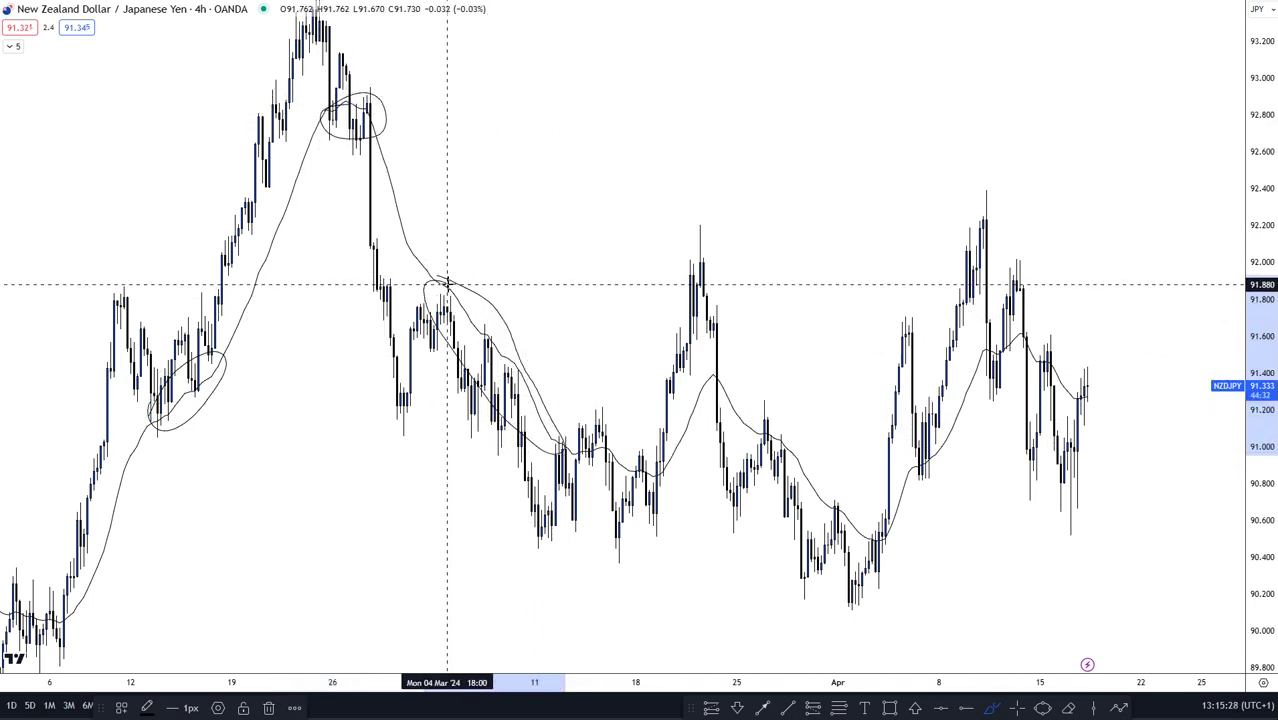
pyautogui.moveTo(622, 431)
pyautogui.mouseDown()
pyautogui.moveTo(575, 387)
pyautogui.moveTo(568, 431)
pyautogui.moveTo(597, 380)
pyautogui.mouseUp()
pyautogui.moveTo(726, 274)
pyautogui.mouseDown()
pyautogui.moveTo(716, 241)
pyautogui.moveTo(642, 363)
pyautogui.moveTo(703, 238)
pyautogui.mouseUp()
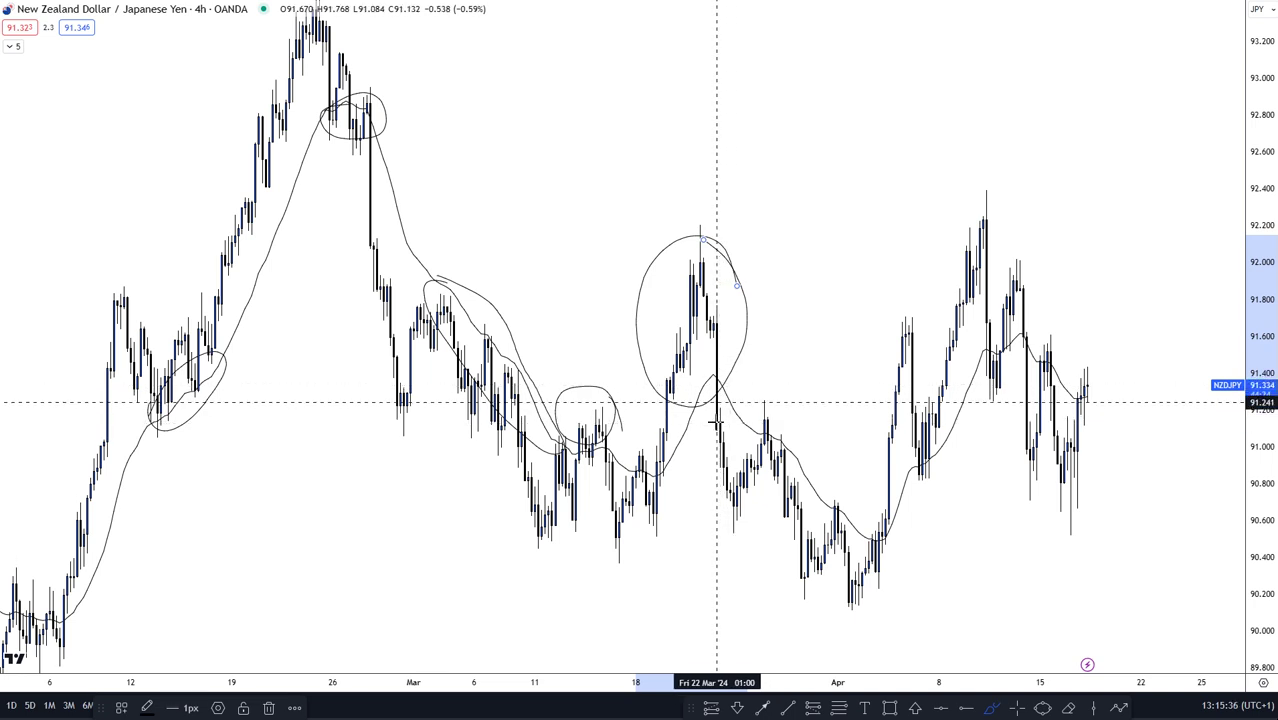
pyautogui.moveTo(788, 414)
pyautogui.mouseDown()
pyautogui.moveTo(743, 415)
pyautogui.moveTo(787, 428)
pyautogui.mouseUp()
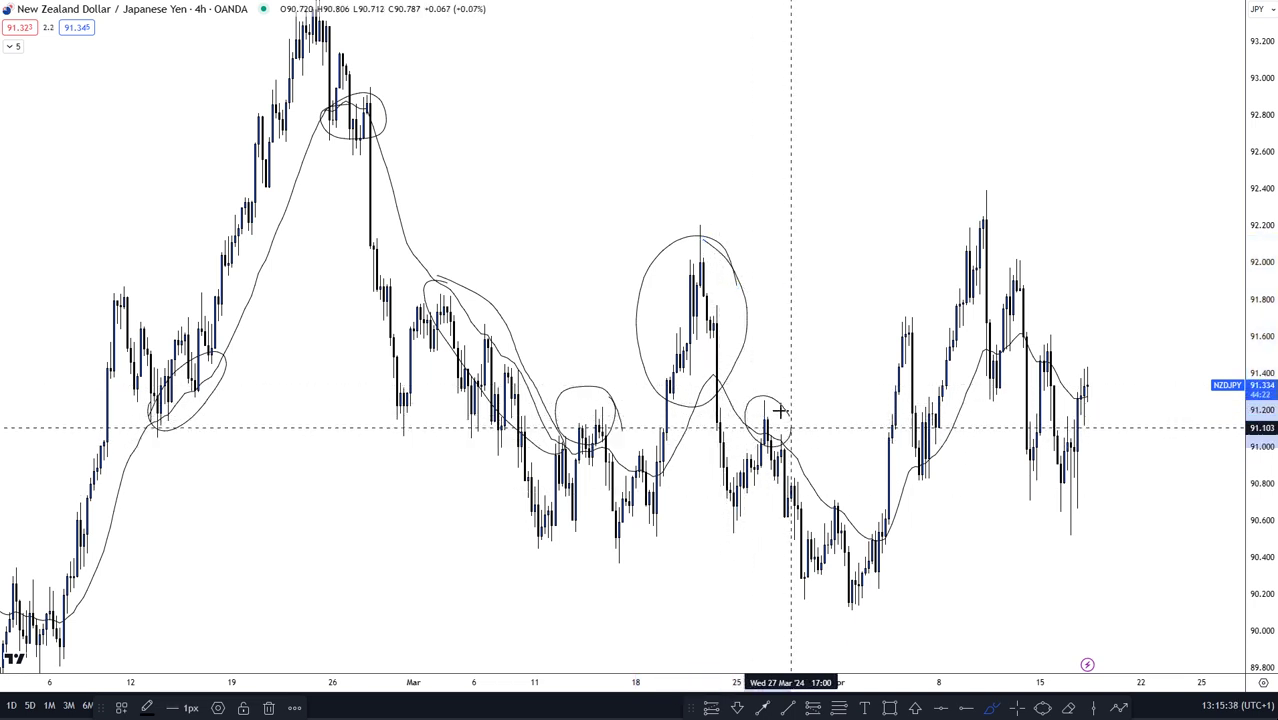
pyautogui.moveTo(846, 498)
pyautogui.mouseDown()
pyautogui.moveTo(827, 486)
pyautogui.moveTo(835, 522)
pyautogui.moveTo(836, 492)
pyautogui.mouseUp()
pyautogui.moveTo(937, 458)
pyautogui.mouseDown()
pyautogui.moveTo(899, 462)
pyautogui.moveTo(927, 451)
pyautogui.mouseUp()
pyautogui.moveTo(1037, 351)
pyautogui.mouseDown()
pyautogui.moveTo(1113, 391)
pyautogui.moveTo(1037, 363)
pyautogui.moveTo(1060, 346)
pyautogui.mouseUp()
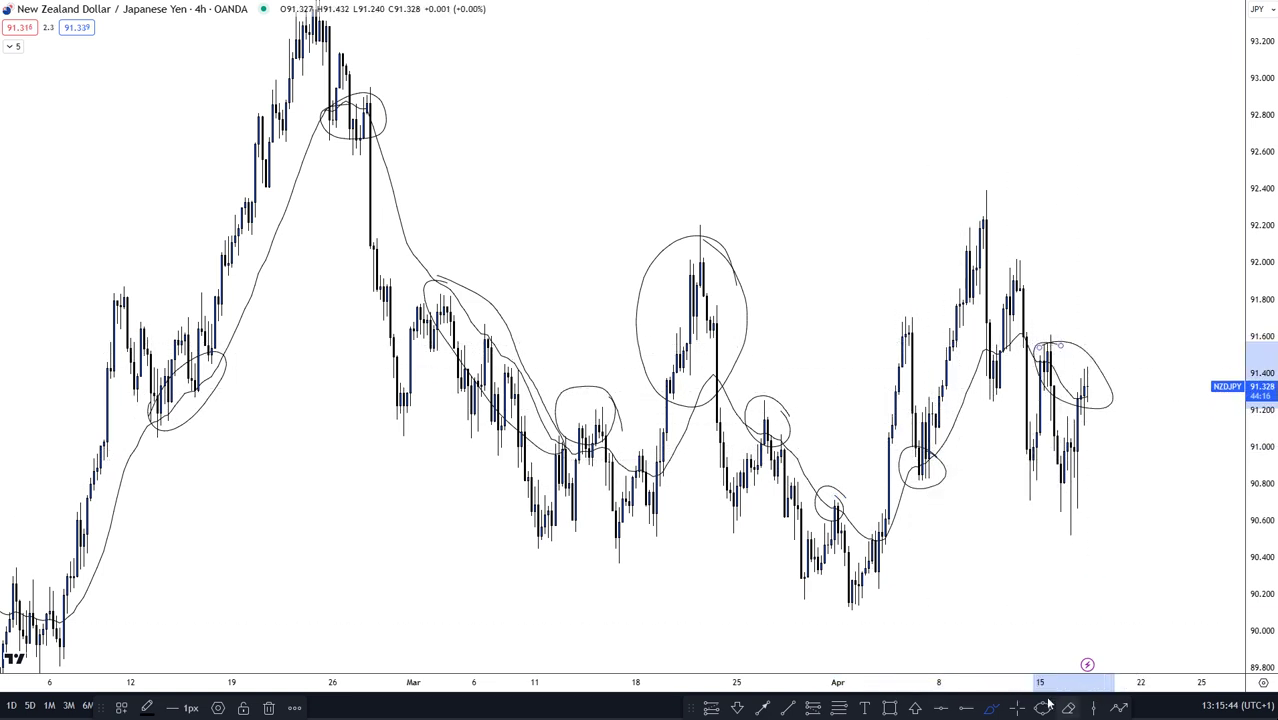
# Switch back to the cross cursor and remove all the brush circles from the chart.
pyautogui.click(1017, 707)
pyautogui.rightClick(817, 277)
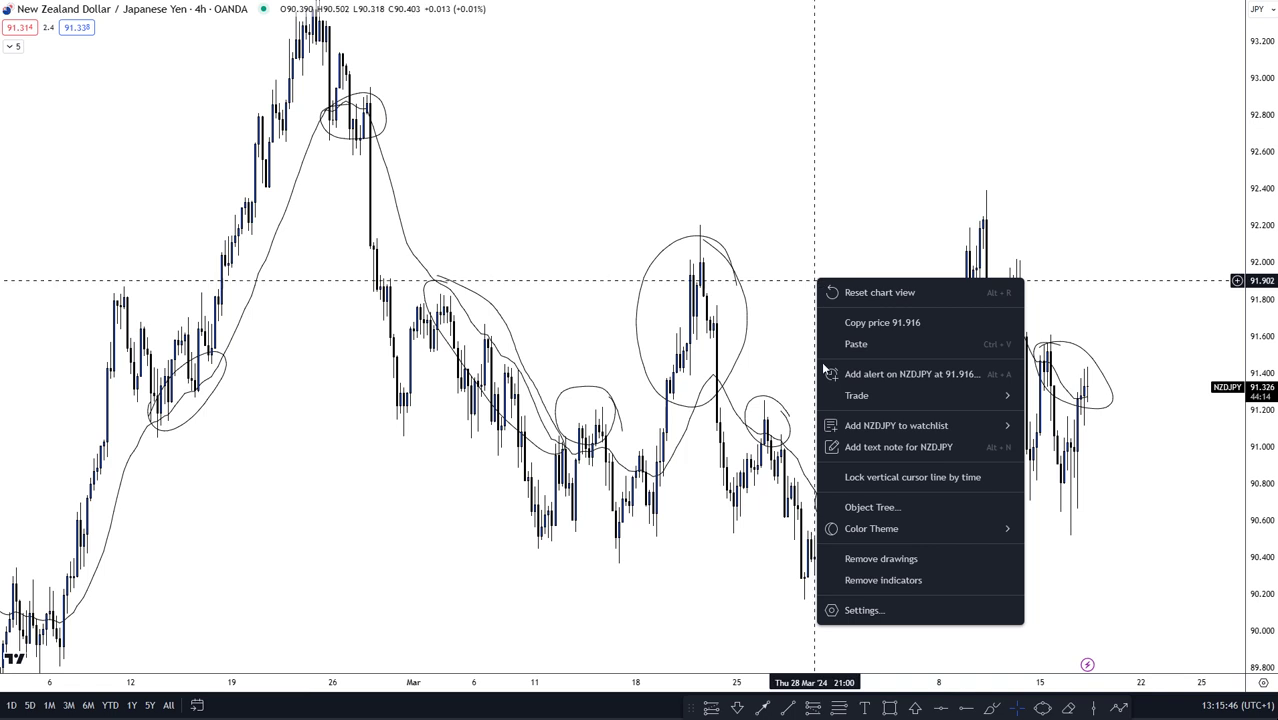
pyautogui.click(950, 558)
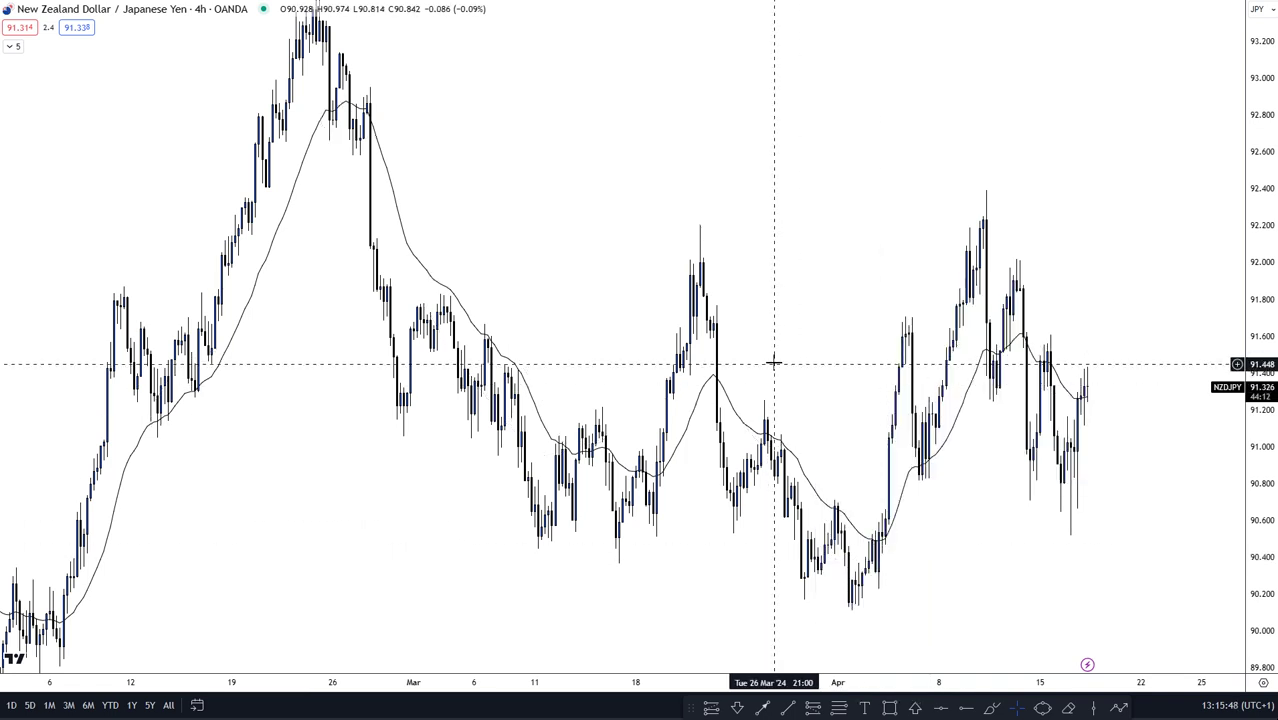
# Mark three horizontal price zones at about 91.1, 90.65 and 90.85 with rectangles, and remove the drawings from the chart.
pyautogui.click(889, 707)
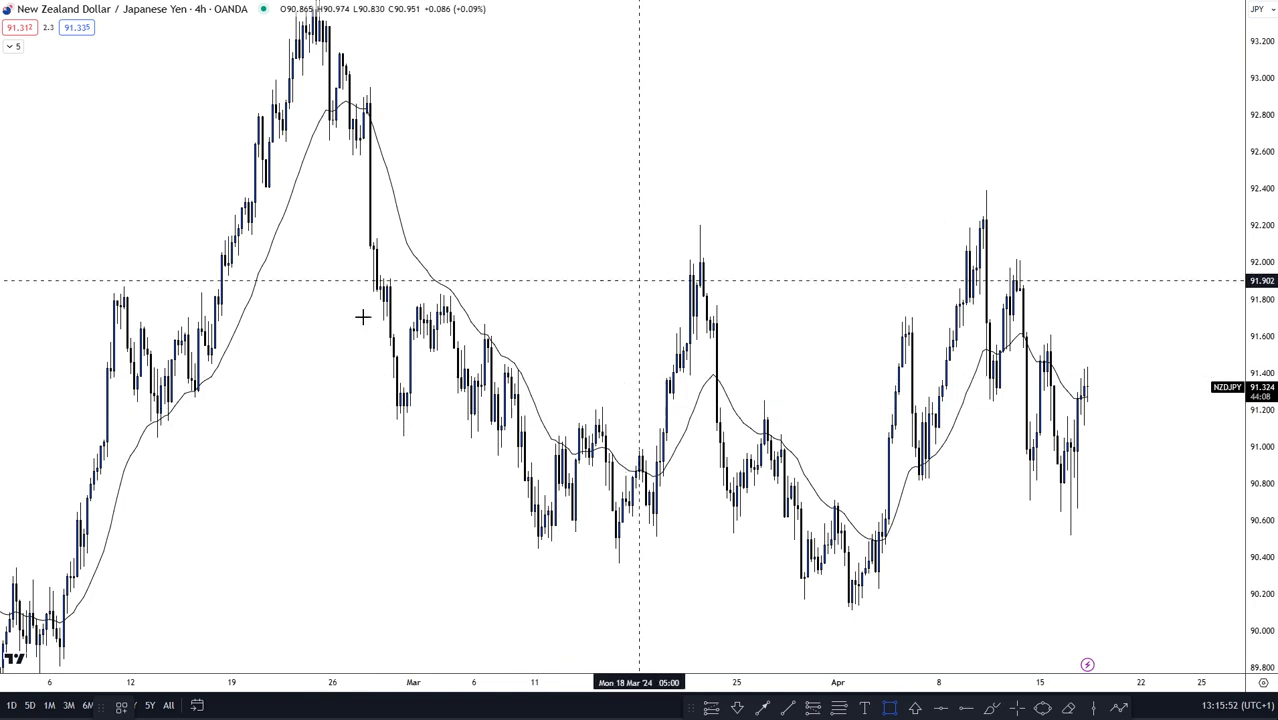
pyautogui.moveTo(387, 420); pyautogui.dragTo(598, 436)
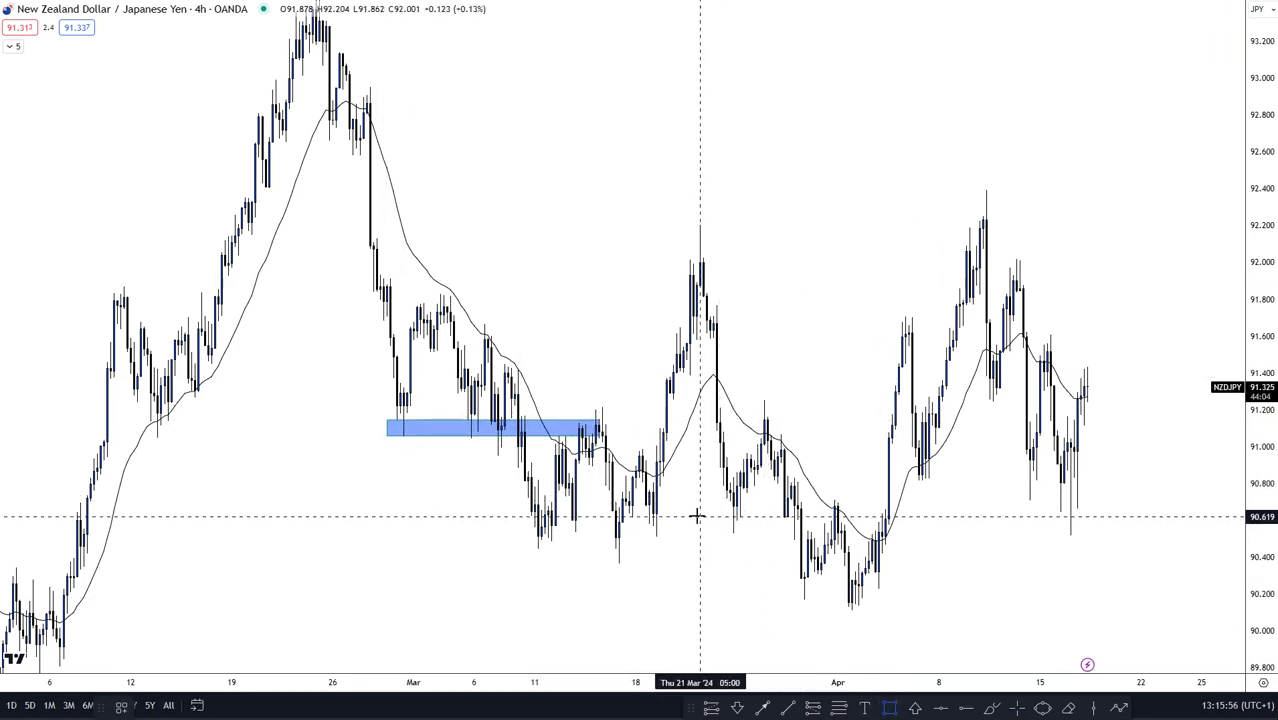
pyautogui.moveTo(646, 515); pyautogui.dragTo(851, 509)
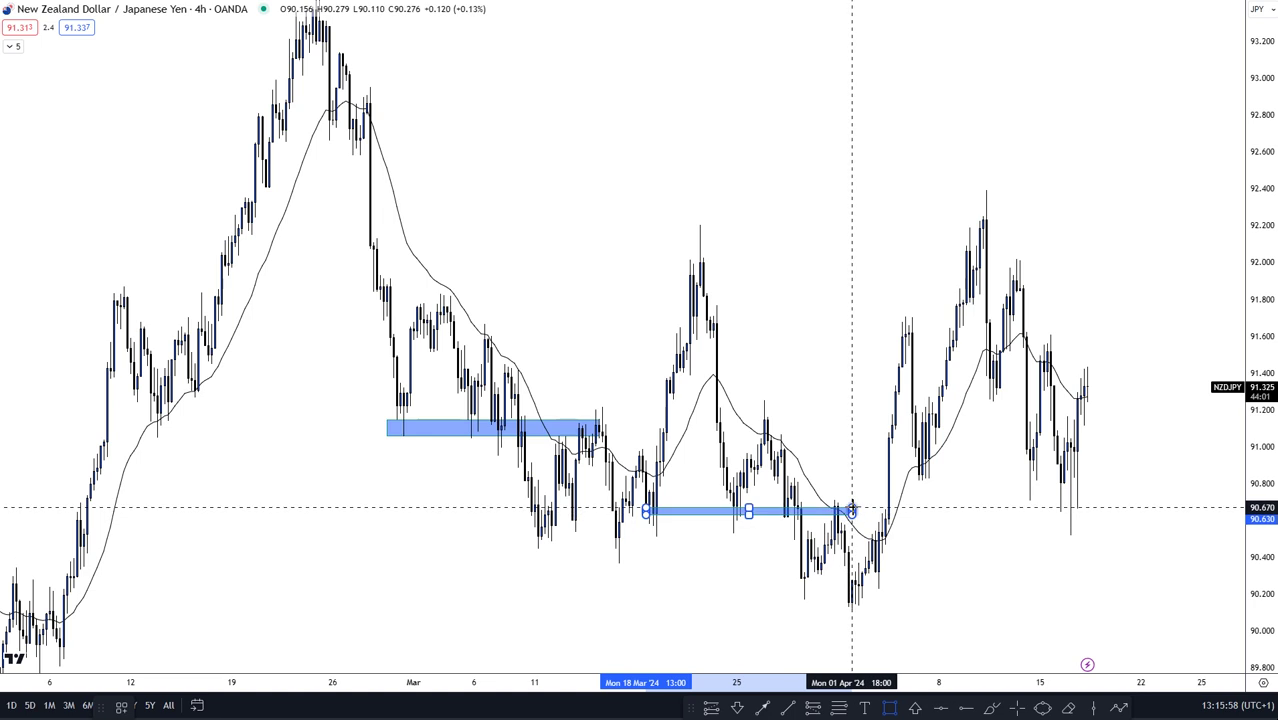
pyautogui.click(889, 706)
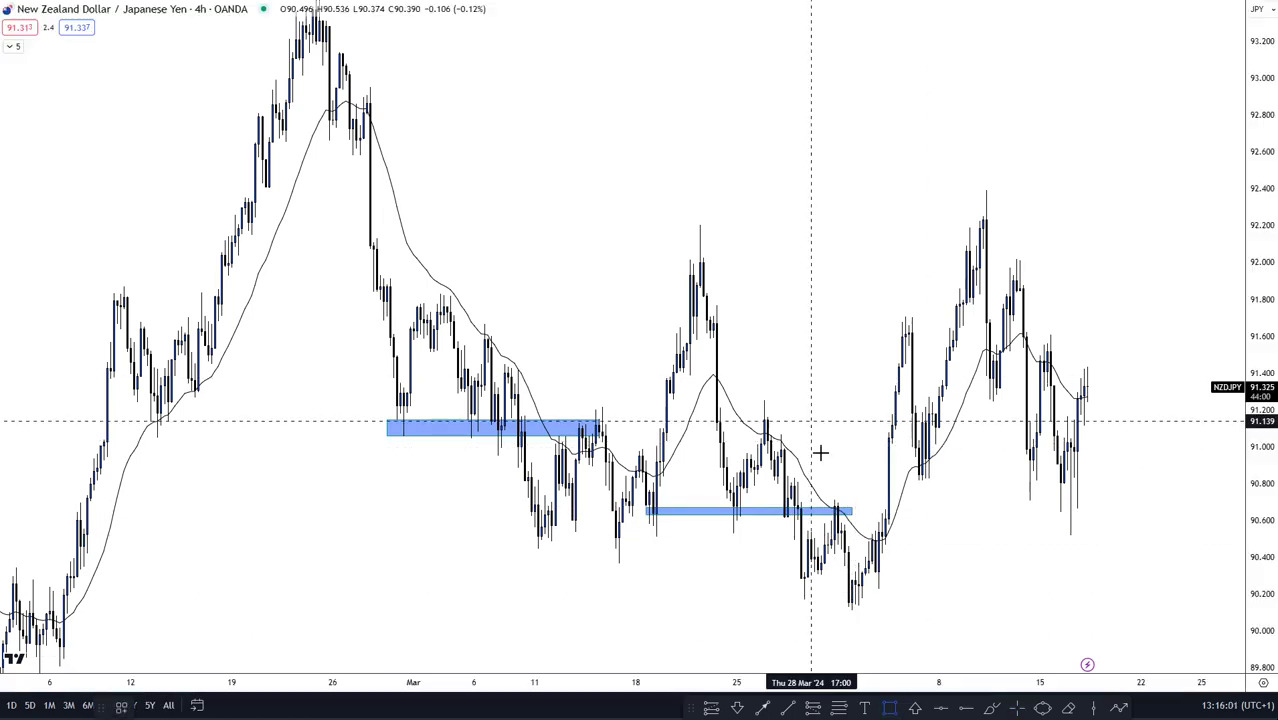
pyautogui.click(800, 483)
pyautogui.click(932, 468)
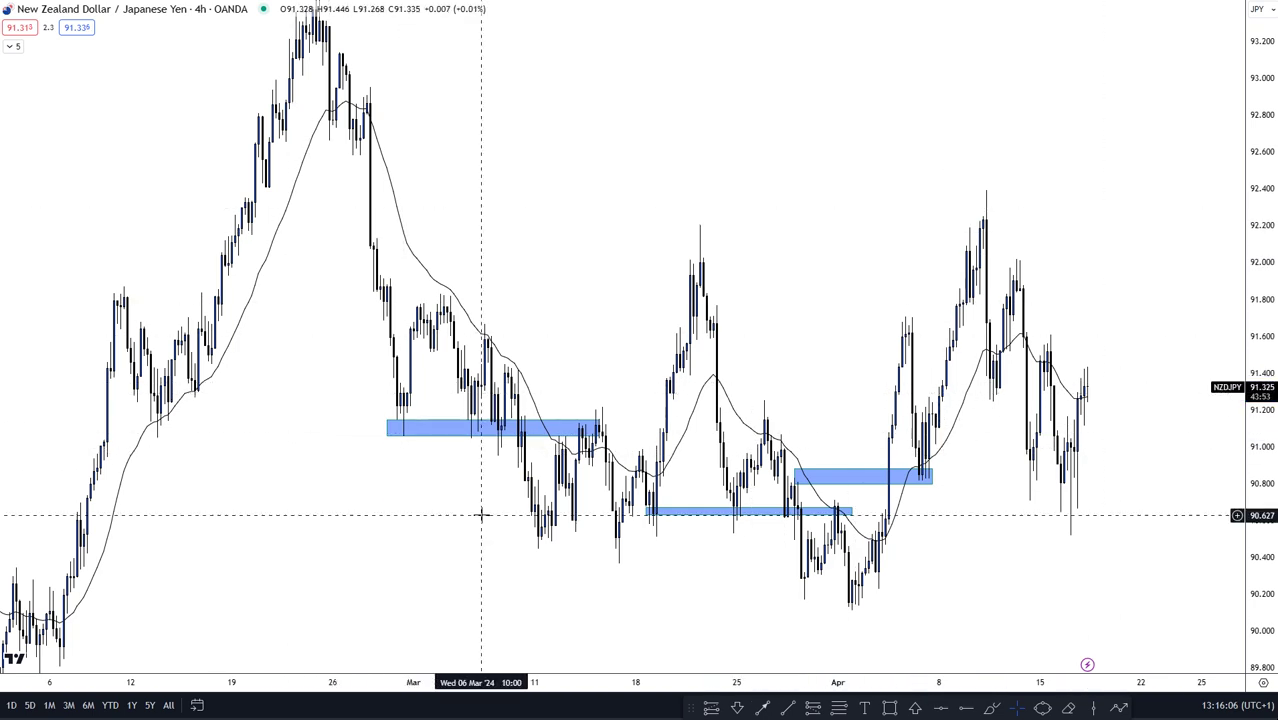
pyautogui.rightClick(810, 257)
pyautogui.click(878, 516)
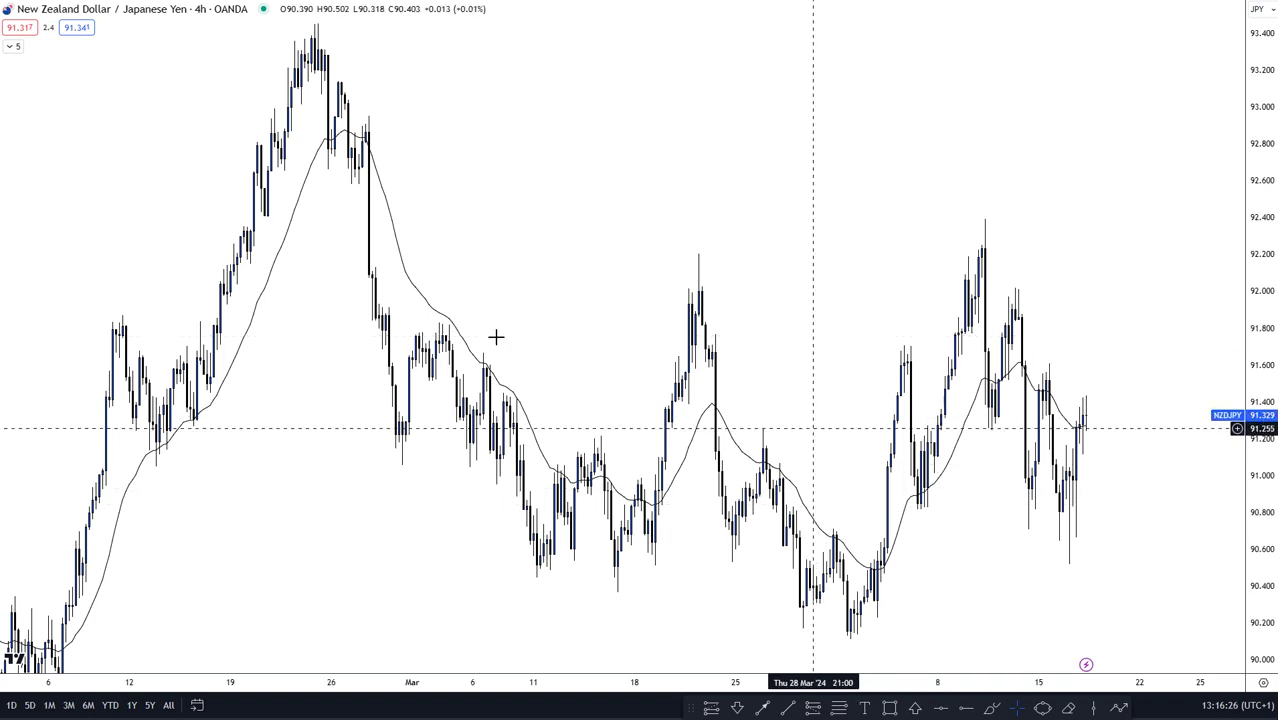
# Hide the EMA 28 indicator and show the EMA 50 instead.
pyautogui.click(13, 46)
pyautogui.click(64, 94)
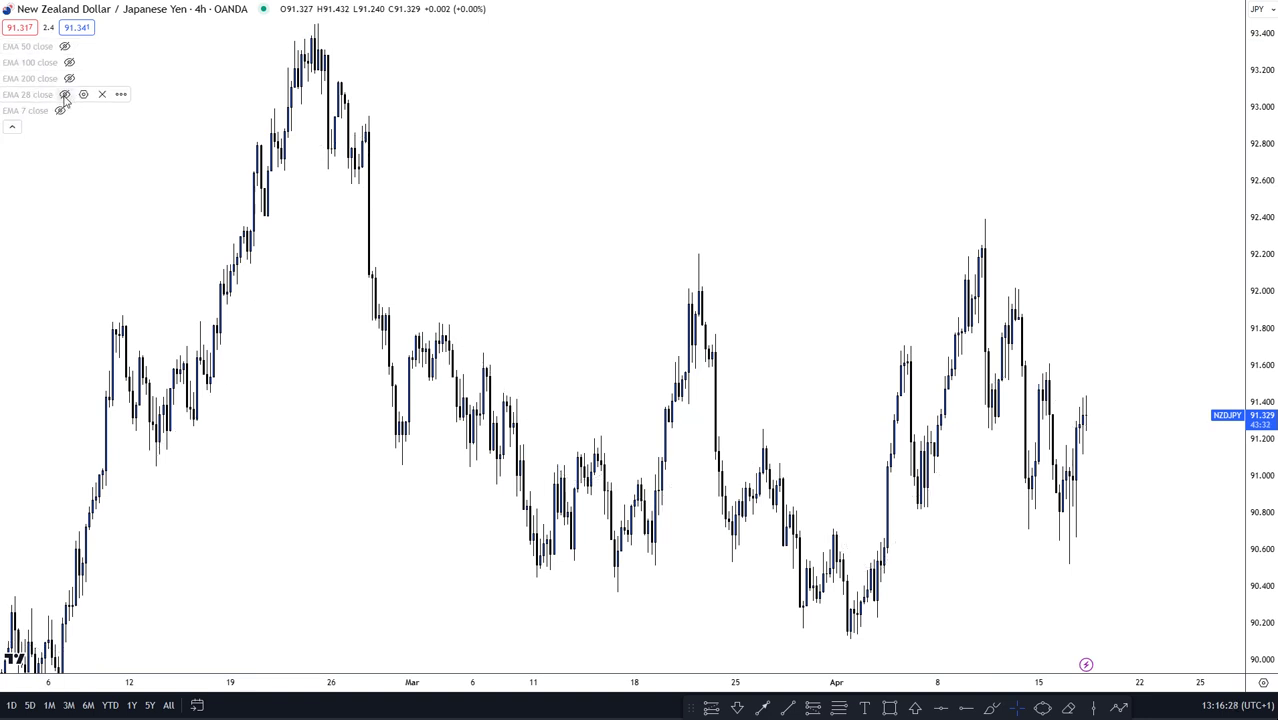
pyautogui.click(64, 46)
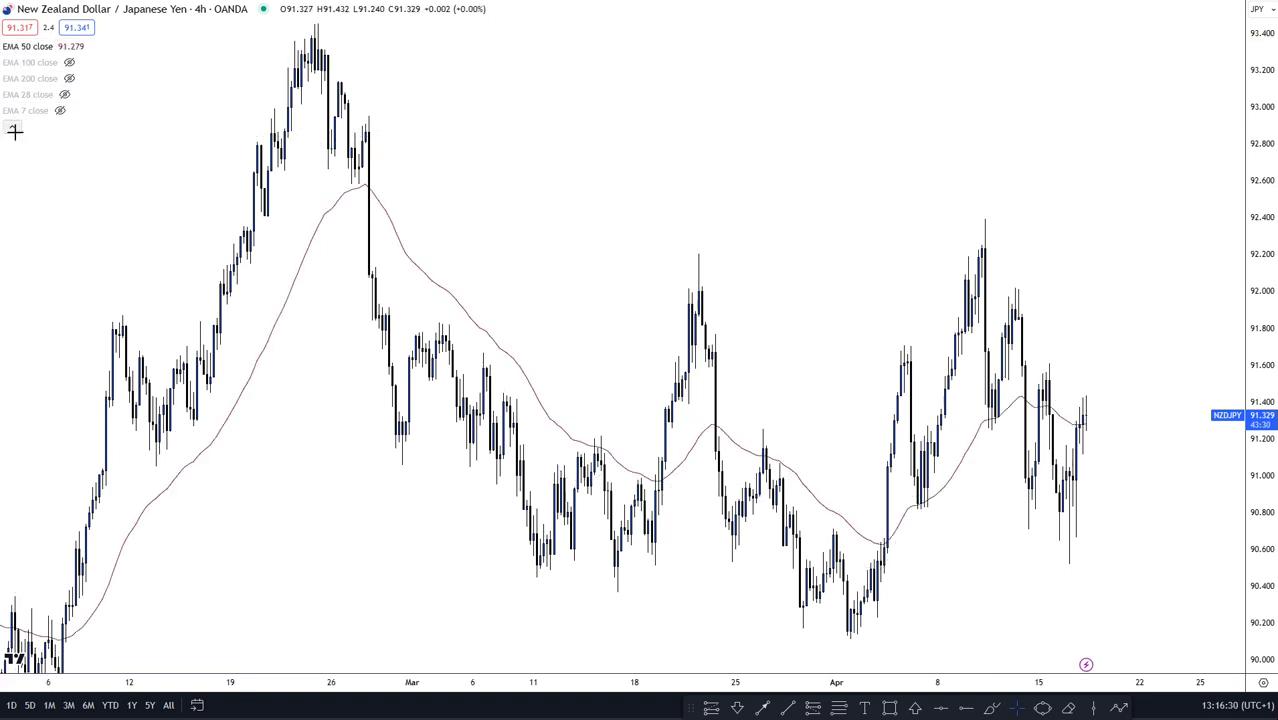
pyautogui.click(12, 126)
# Circle eight places between late February and mid-April where price meets the EMA 50 line, using the Brush tool.
pyautogui.moveTo(830, 285); pyautogui.dragTo(844, 269)
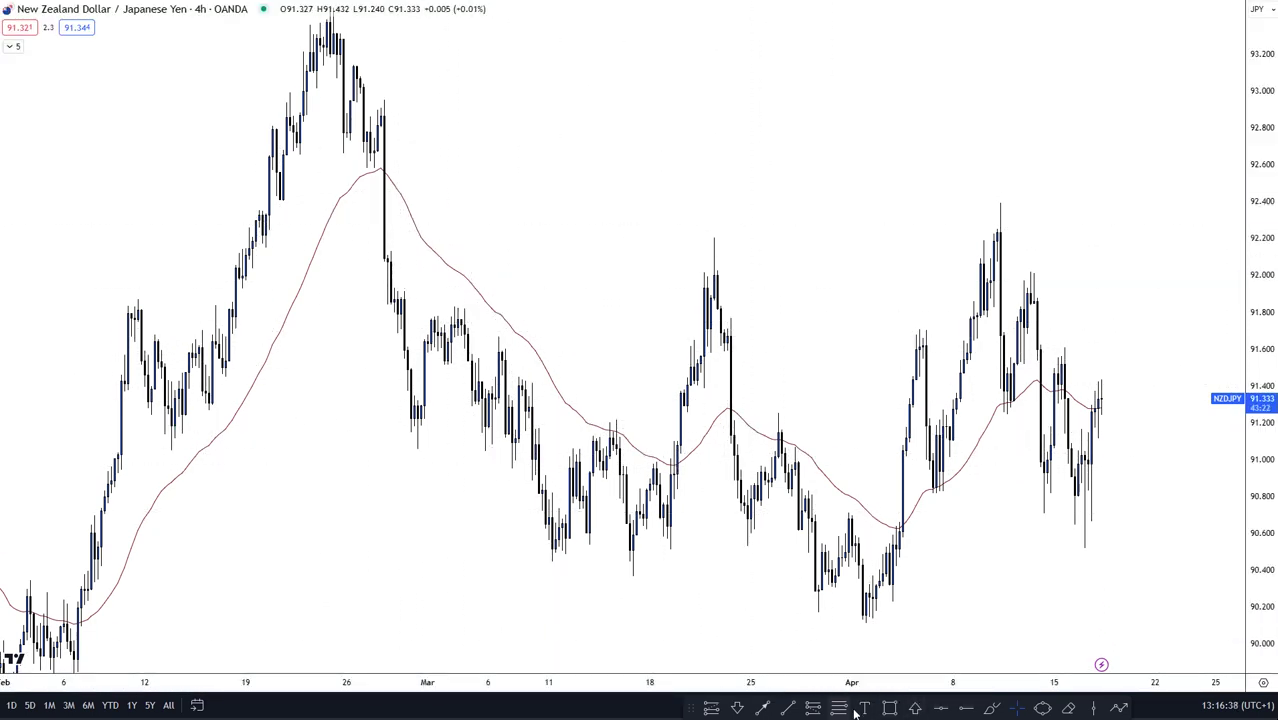
pyautogui.click(992, 708)
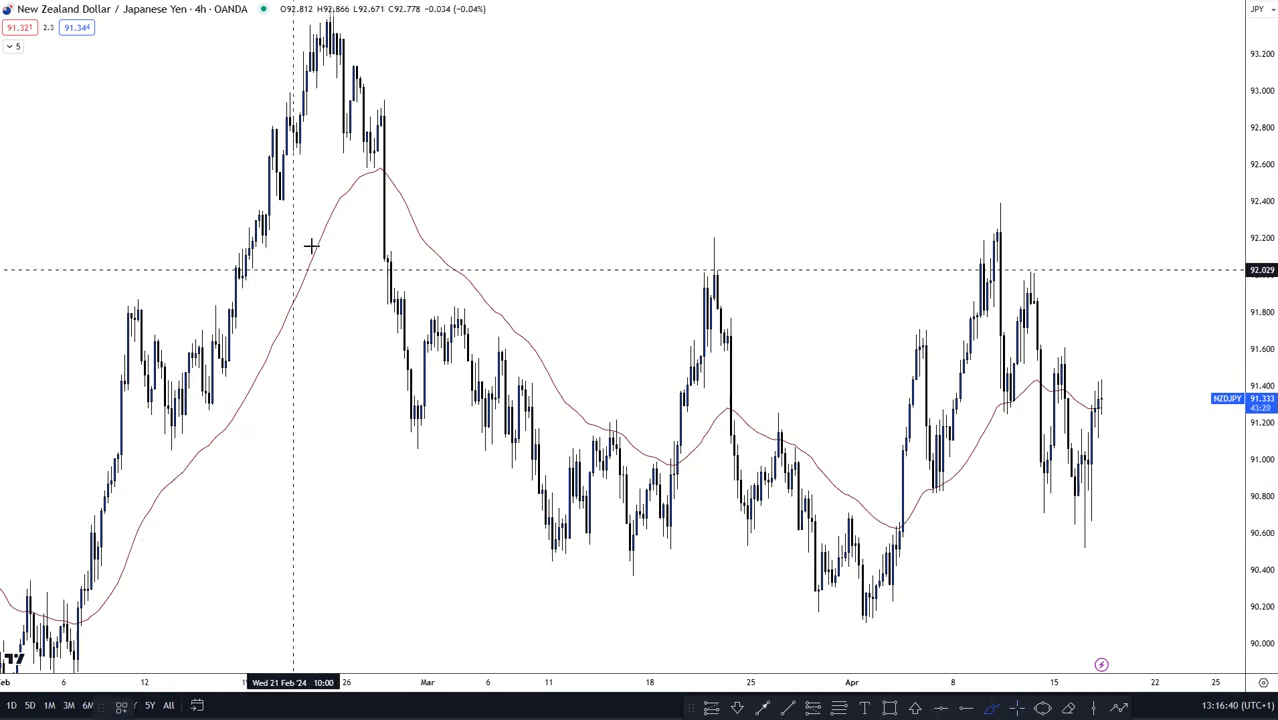
pyautogui.moveTo(360, 170); pyautogui.dragTo(343, 171)
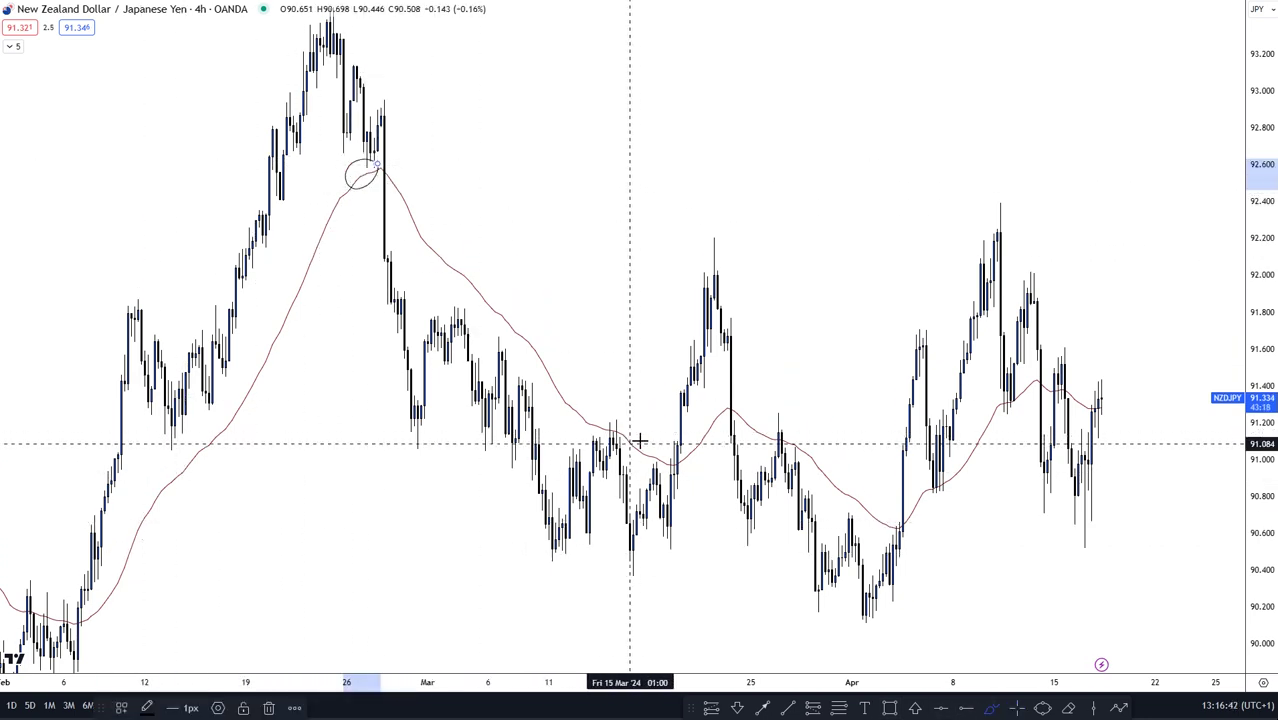
pyautogui.moveTo(619, 409); pyautogui.dragTo(600, 450)
pyautogui.moveTo(790, 428)
pyautogui.mouseDown()
pyautogui.moveTo(787, 450)
pyautogui.moveTo(780, 420)
pyautogui.mouseUp()
pyautogui.moveTo(943, 470); pyautogui.dragTo(936, 462)
pyautogui.moveTo(1000, 405)
pyautogui.mouseDown()
pyautogui.moveTo(981, 391)
pyautogui.moveTo(1010, 385)
pyautogui.mouseUp()
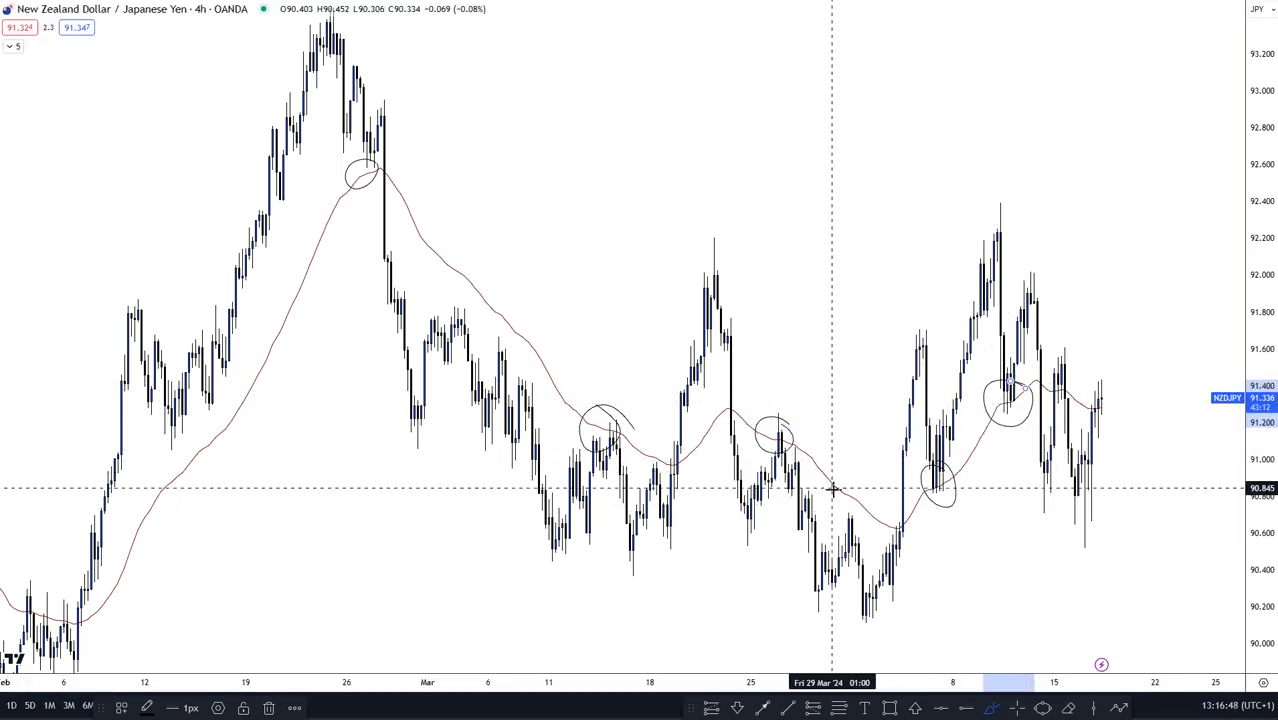
pyautogui.moveTo(896, 519); pyautogui.dragTo(890, 533)
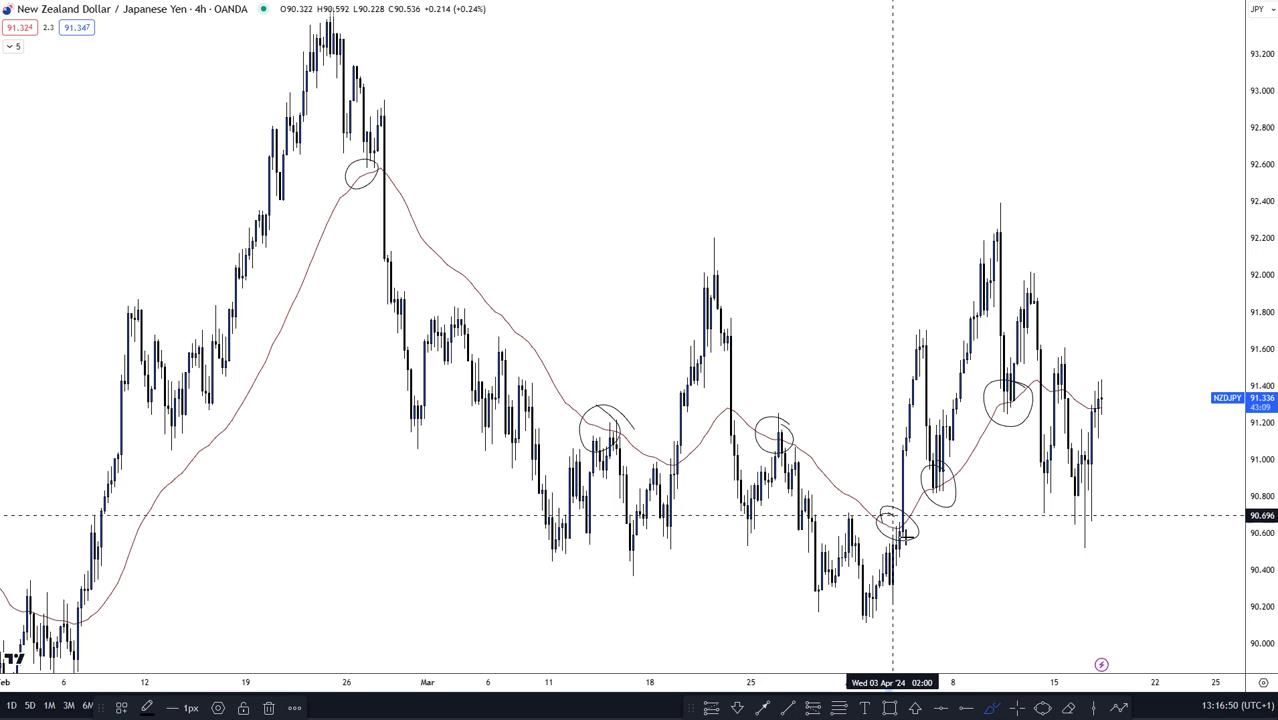
pyautogui.moveTo(733, 403)
pyautogui.mouseDown()
pyautogui.moveTo(713, 400)
pyautogui.moveTo(736, 400)
pyautogui.mouseUp()
pyautogui.moveTo(686, 451)
pyautogui.mouseDown()
pyautogui.moveTo(650, 463)
pyautogui.moveTo(679, 451)
pyautogui.moveTo(660, 441)
pyautogui.mouseUp()
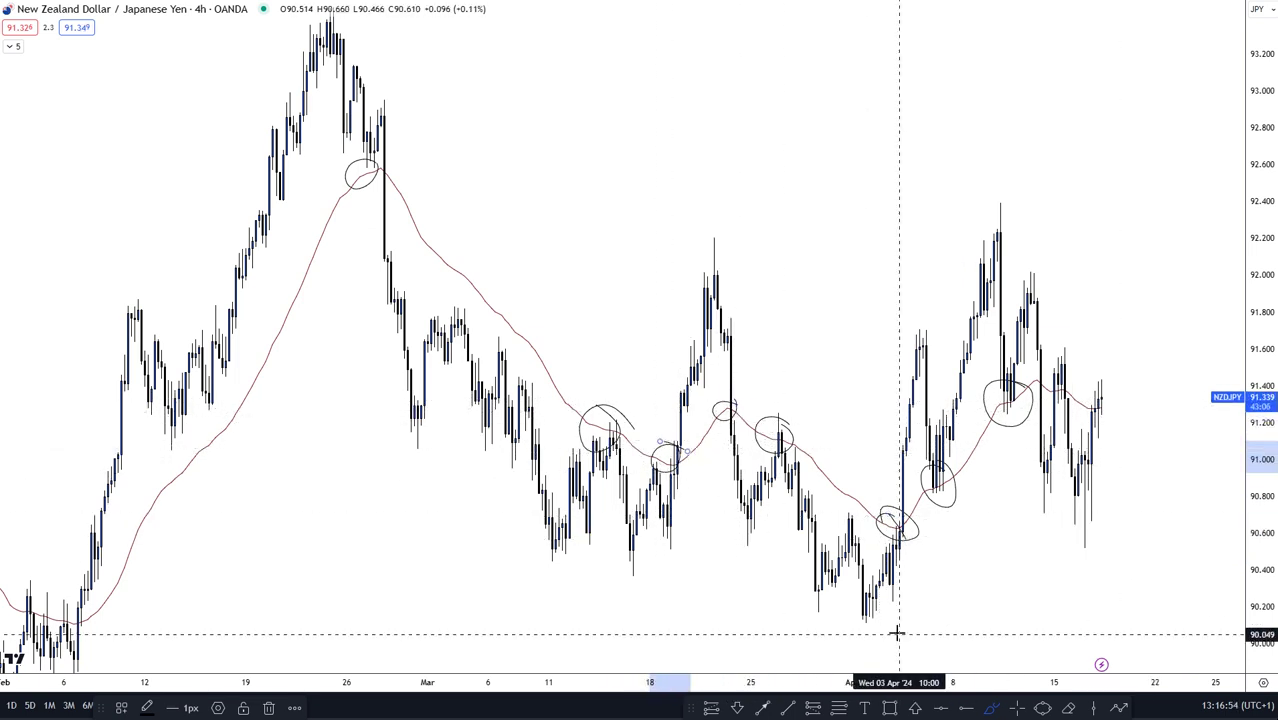
pyautogui.click(1016, 707)
pyautogui.click(716, 260)
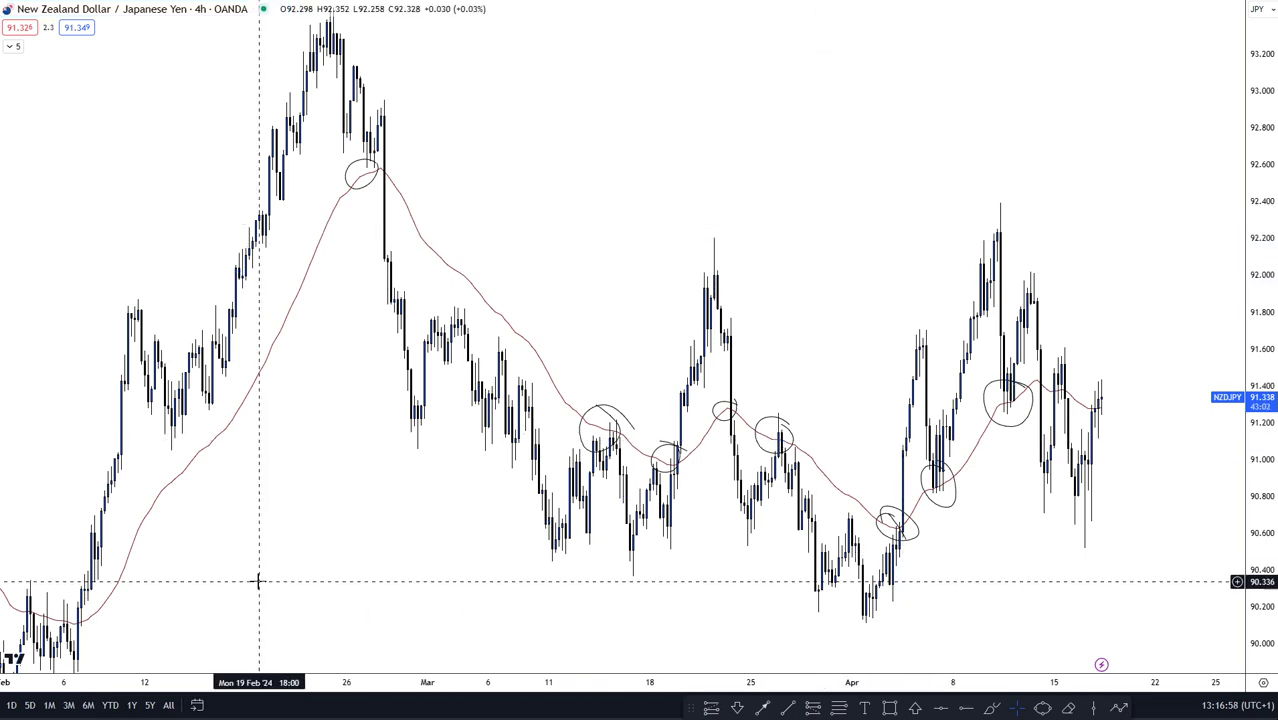
# Mark the sideways range from about 10 January to early February with a rectangle, and delete that rectangle.
pyautogui.moveTo(260, 581); pyautogui.dragTo(776, 416)
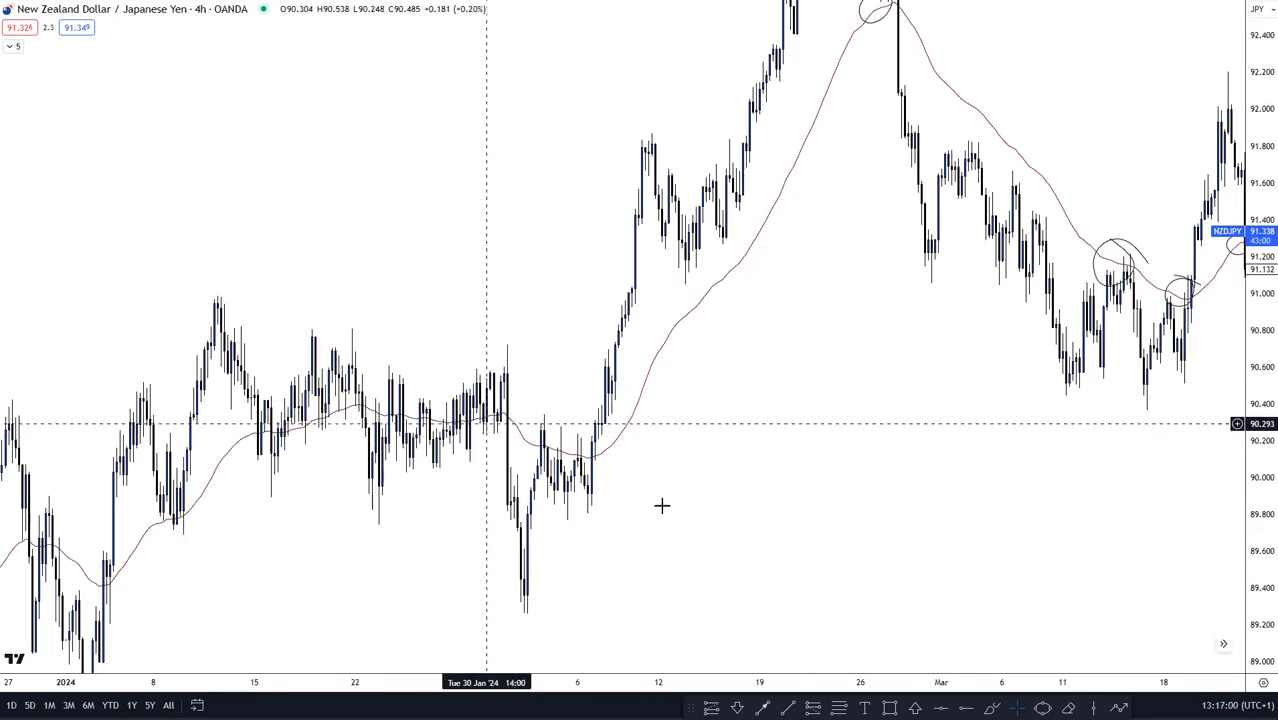
pyautogui.moveTo(193, 353)
pyautogui.mouseDown()
pyautogui.moveTo(280, 462)
pyautogui.moveTo(562, 496)
pyautogui.moveTo(628, 487)
pyautogui.mouseUp()
pyautogui.click(716, 521)
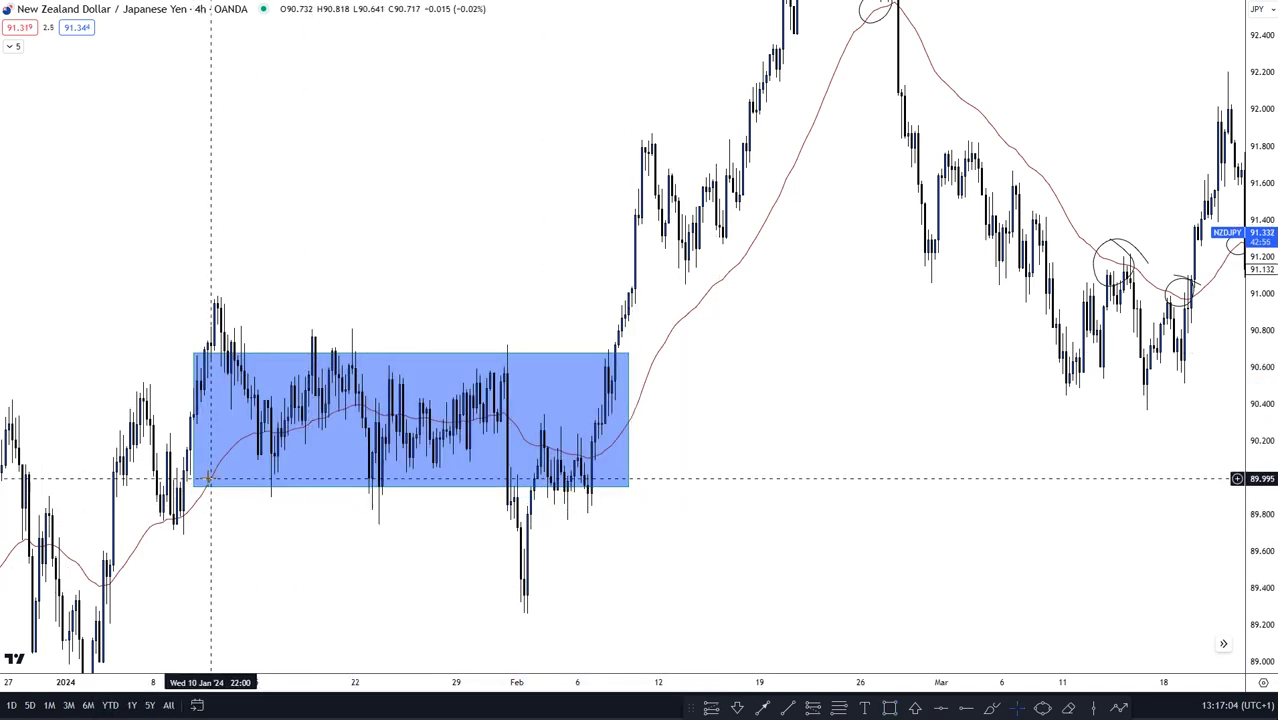
pyautogui.click(549, 358)
pyautogui.press('Delete')
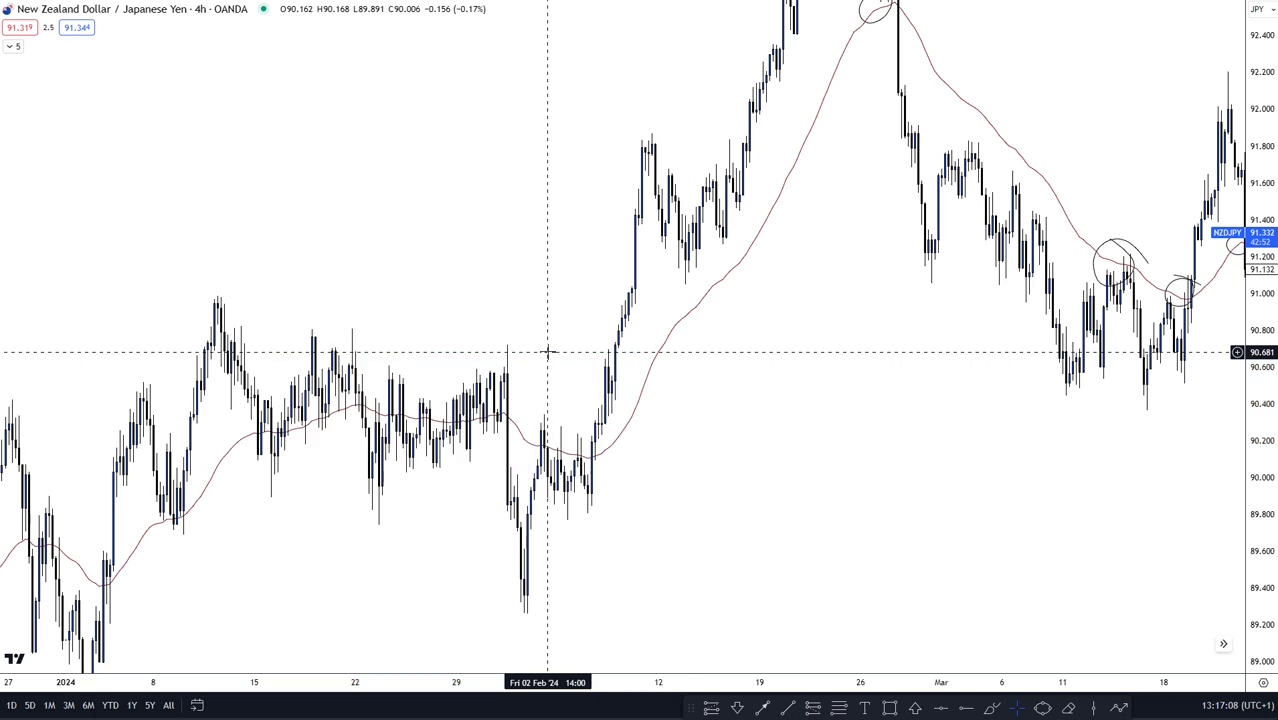
pyautogui.moveTo(872, 470); pyautogui.dragTo(803, 554)
pyautogui.hscroll(2, 742, 108)
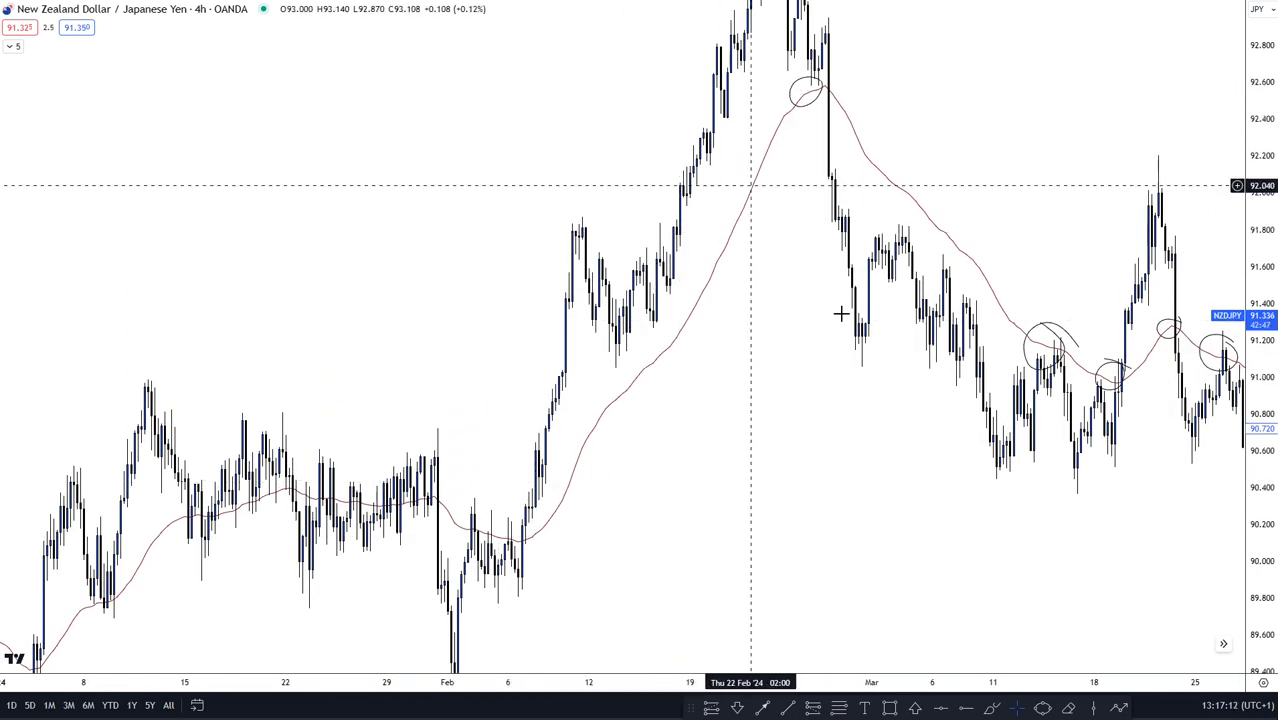
pyautogui.hscroll(3, 650, 451)
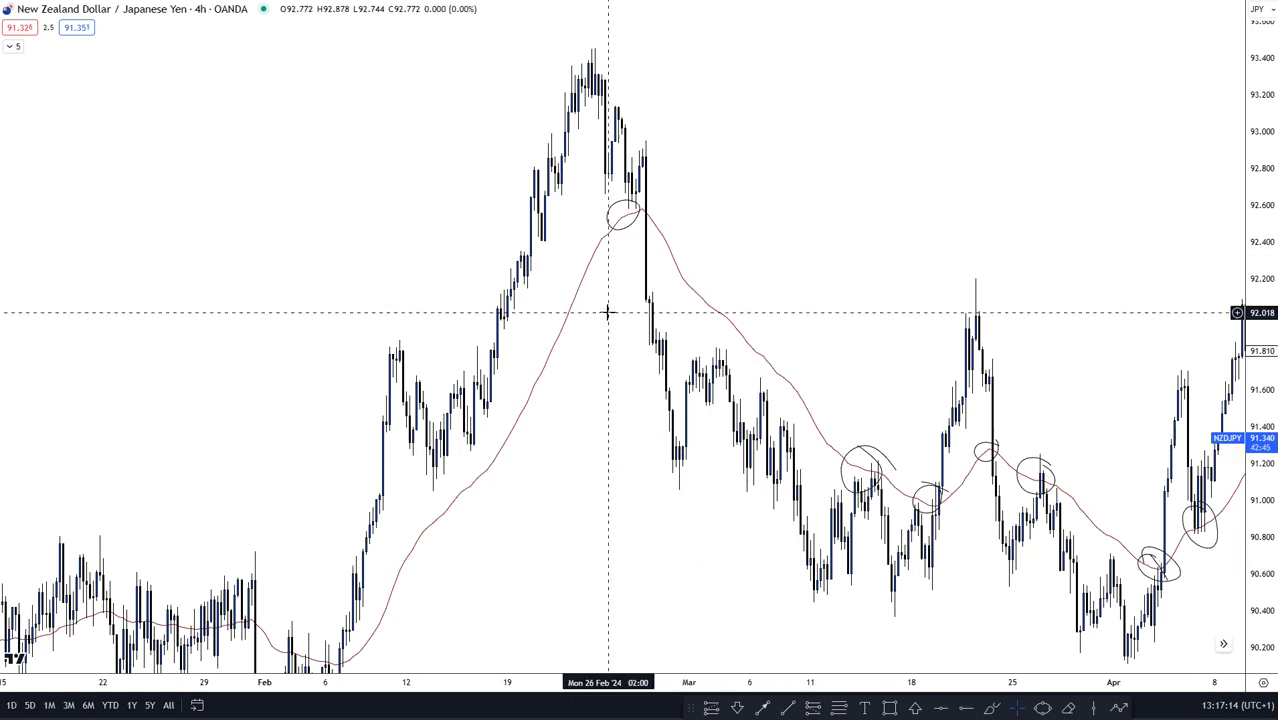
pyautogui.hscroll(4, 864, 328)
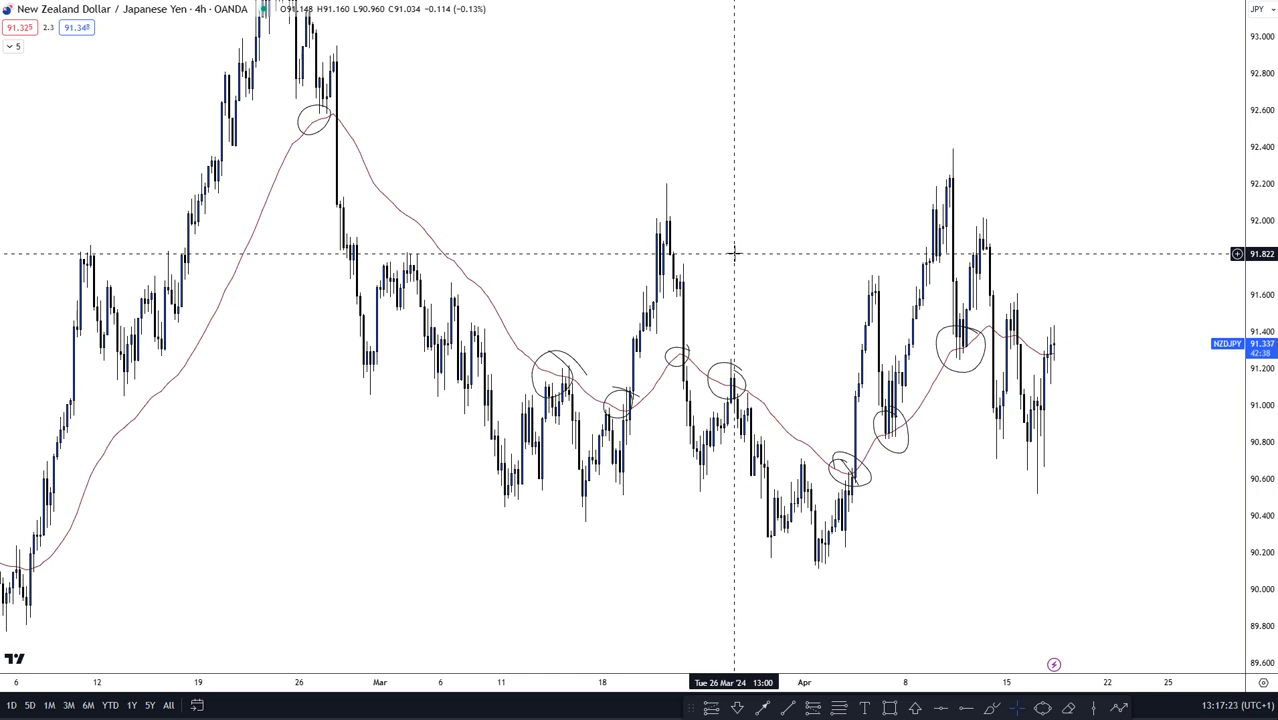
# Switch the chart to the 15-minute timeframe and examine the recent price action around the EMA 50 line.
pyautogui.write('15')
pyautogui.press('Return')
pyautogui.moveTo(1274, 613); pyautogui.dragTo(1184, 300)
pyautogui.moveTo(1043, 322); pyautogui.dragTo(1009, 208)
pyautogui.moveTo(1256, 395); pyautogui.dragTo(1256, 413)
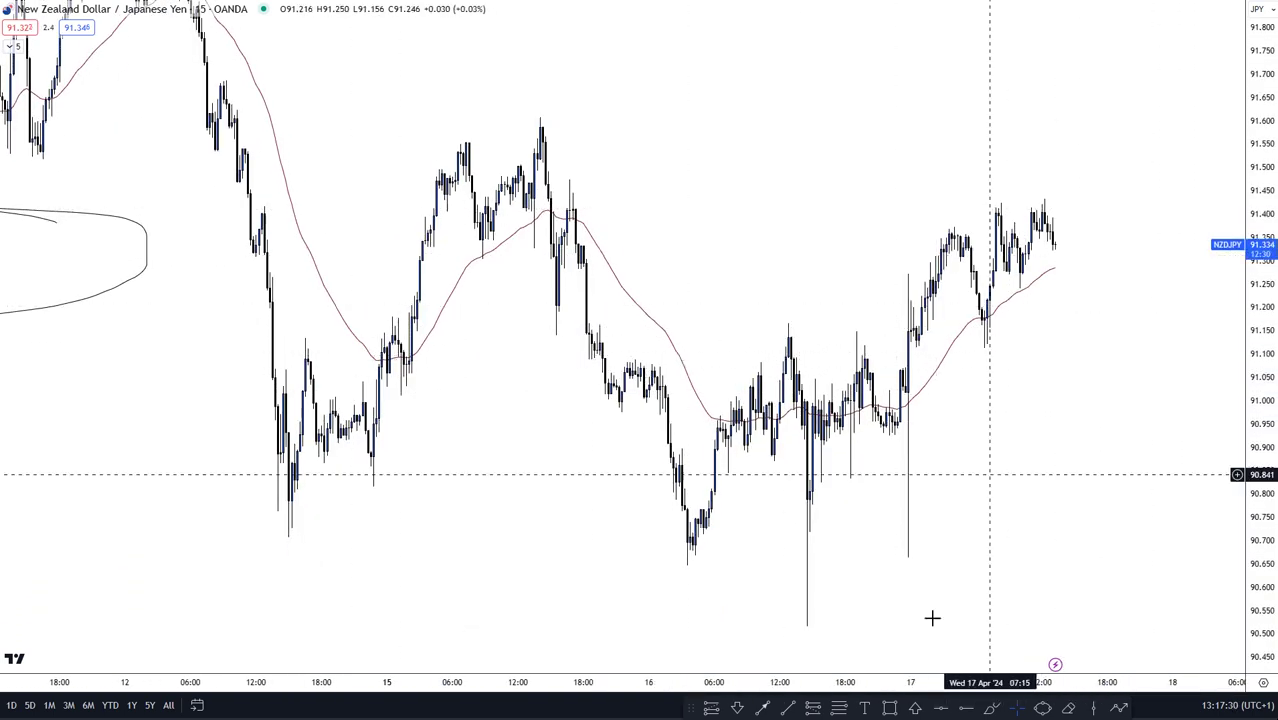
# Mark the sideways range from 15 to 17 April between about 90.86 and 91.12 with a rectangle, and delete that rectangle.
pyautogui.click(889, 707)
pyautogui.click(514, 345)
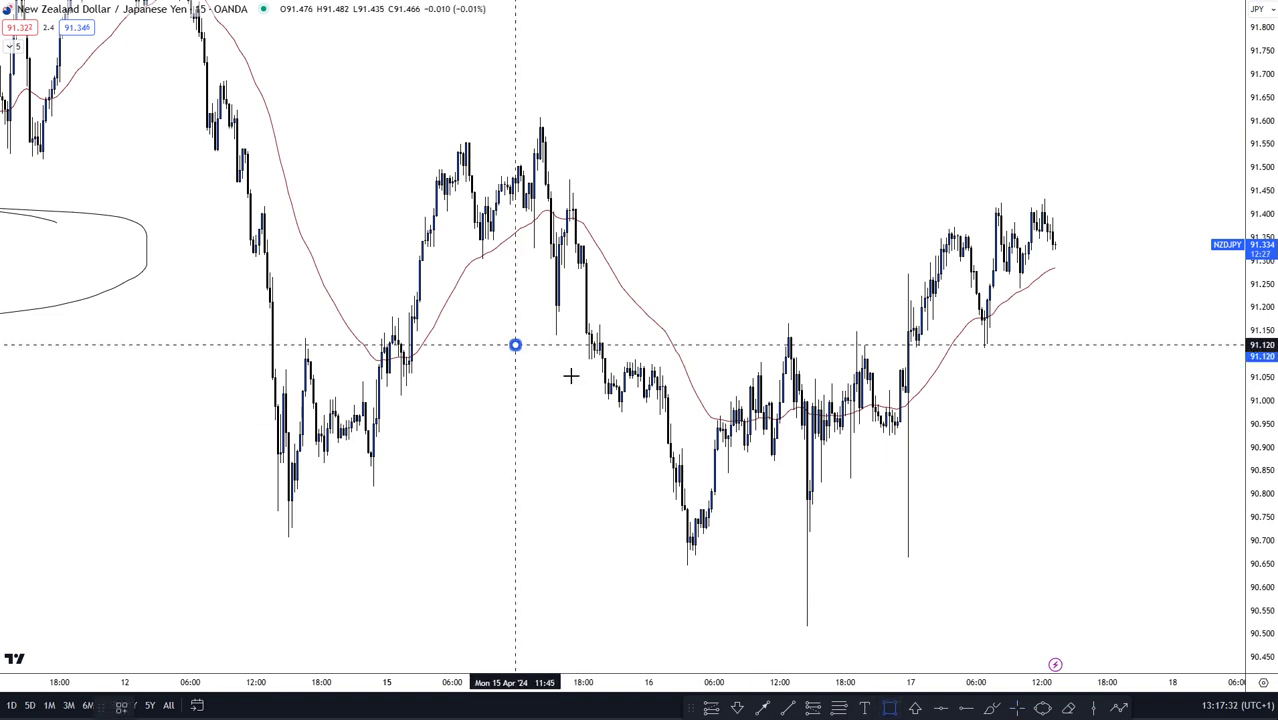
pyautogui.click(981, 466)
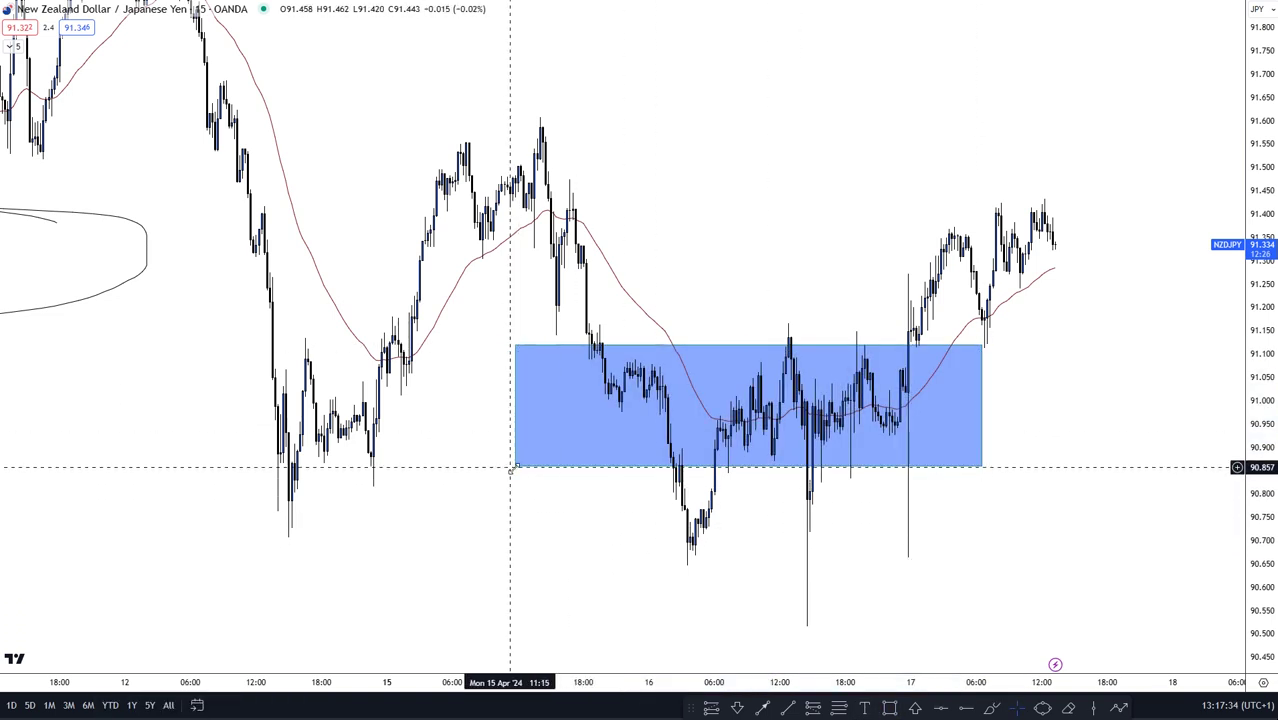
pyautogui.press('Delete')
# Look back over the 15-minute price history to about 10 April, and return the chart to the 4-hour timeframe.
pyautogui.moveTo(514, 468)
pyautogui.mouseDown()
pyautogui.moveTo(622, 391)
pyautogui.moveTo(736, 419)
pyautogui.mouseUp()
pyautogui.moveTo(533, 322); pyautogui.dragTo(770, 483)
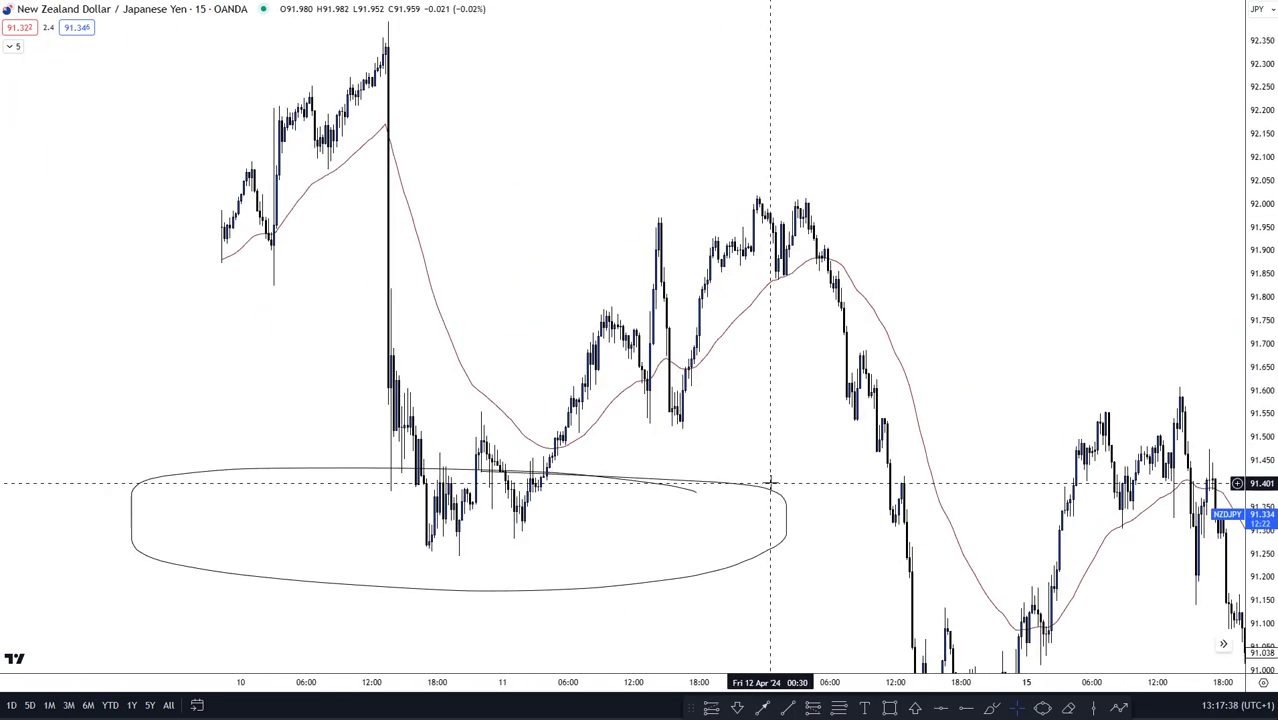
pyautogui.moveTo(1003, 371); pyautogui.dragTo(476, 108)
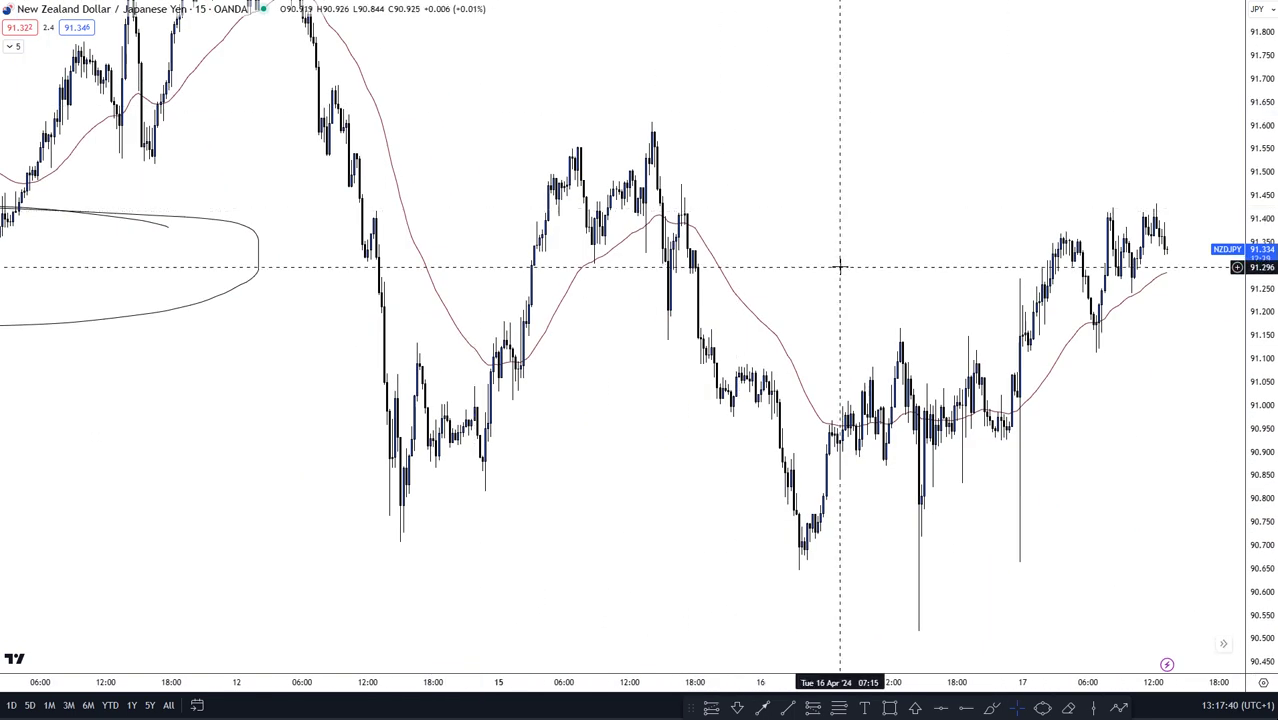
pyautogui.write('240')
pyautogui.press('Return')
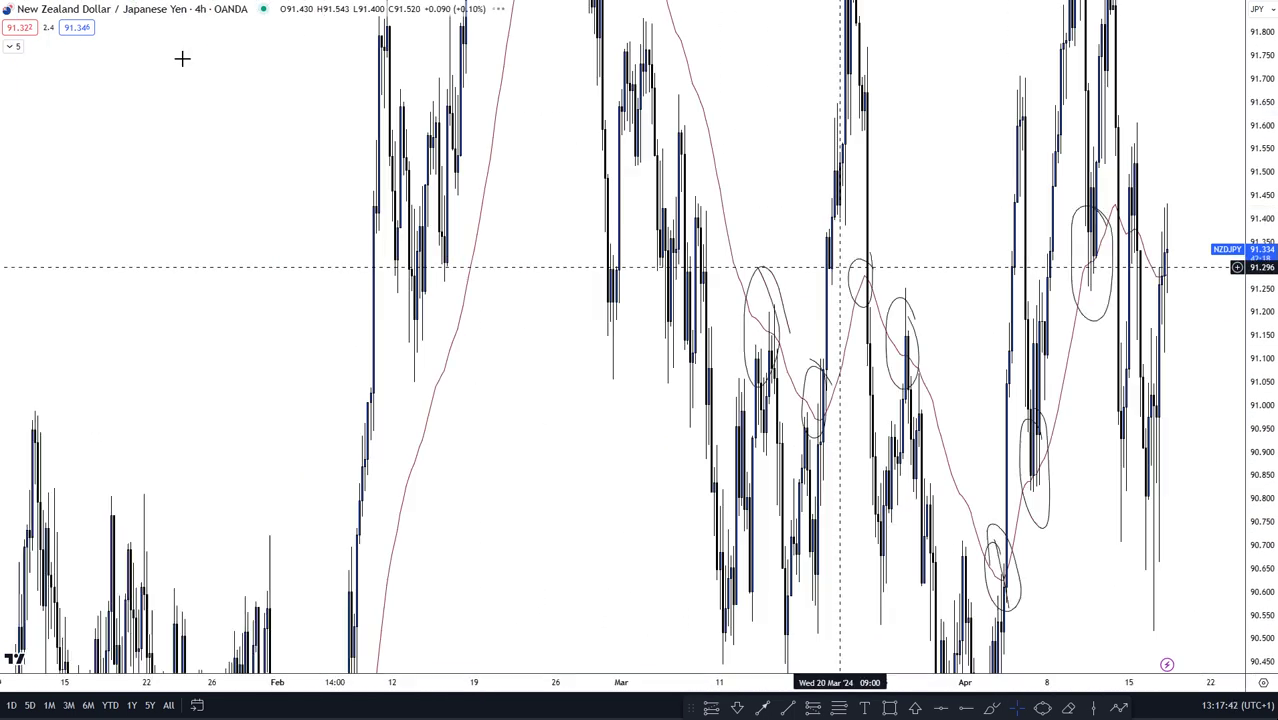
# Show the EMA 100 indicator instead of the EMA 50, and remove the drawings from the chart.
pyautogui.click(64, 46)
pyautogui.click(9, 130)
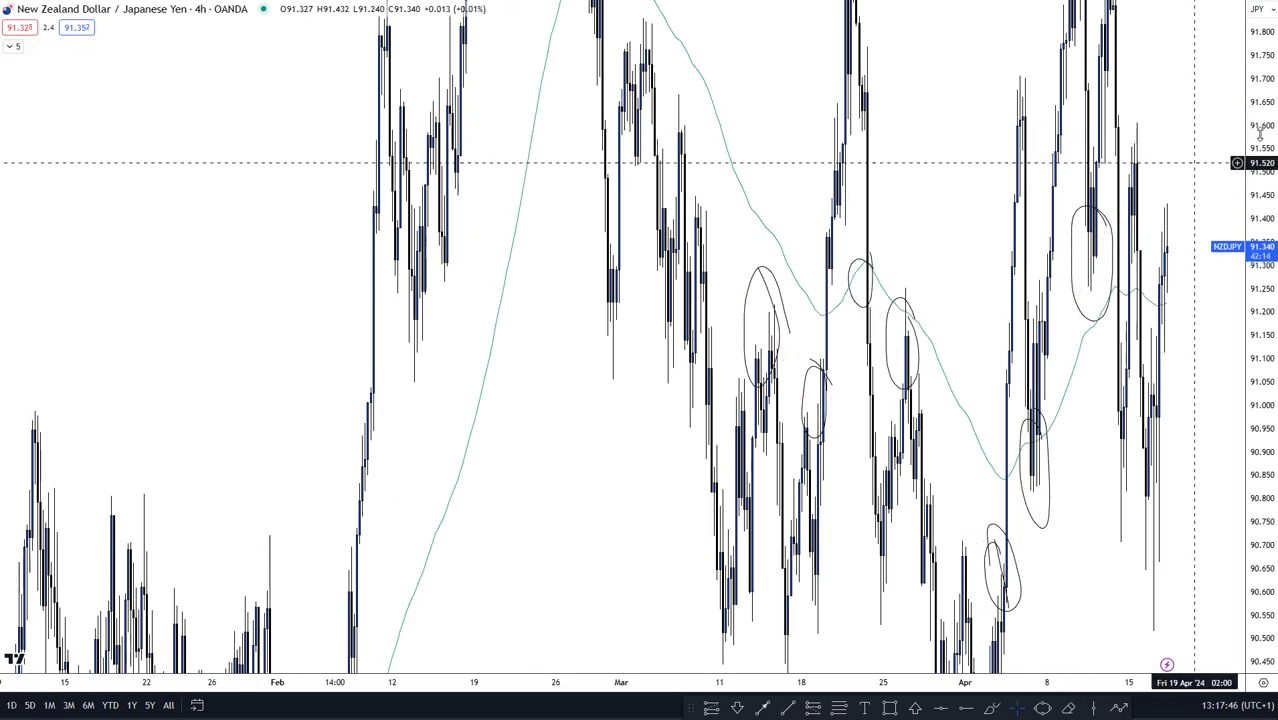
pyautogui.rightClick(614, 440)
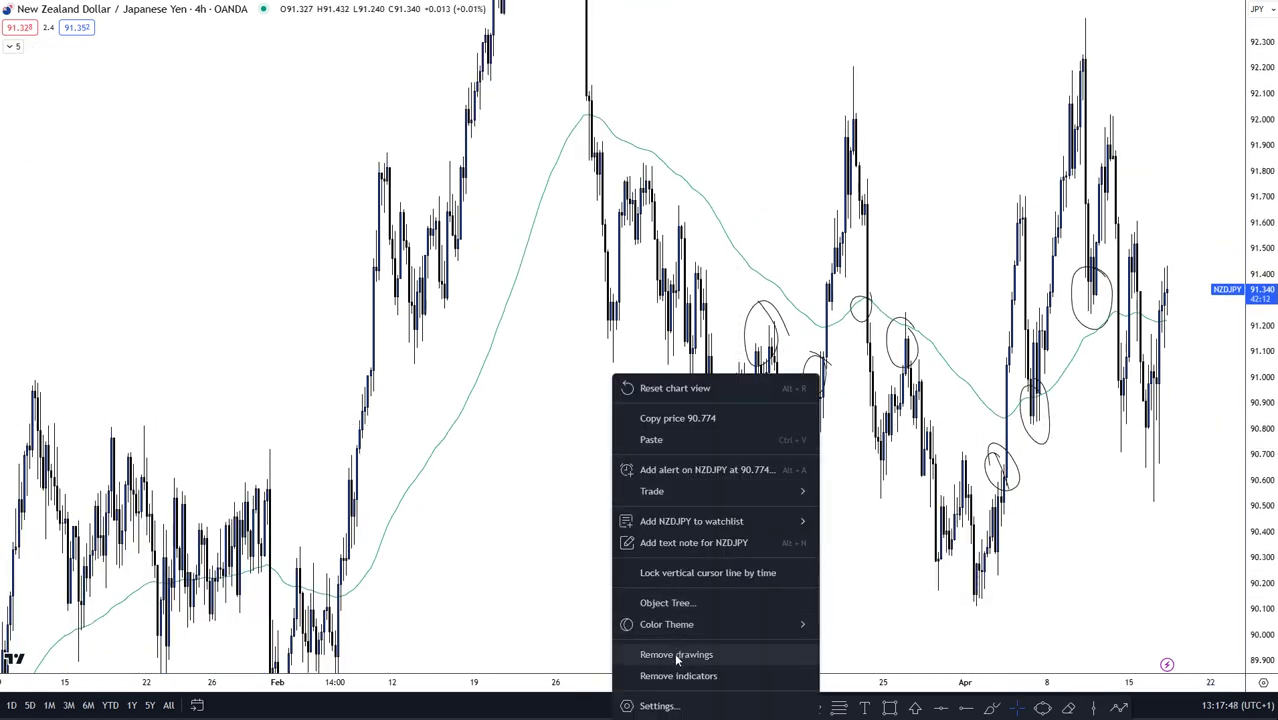
pyautogui.click(678, 654)
# Circle six places between early February and mid-April where price meets the EMA 100 line, using the Brush tool.
pyautogui.moveTo(1253, 160); pyautogui.dragTo(1253, 342)
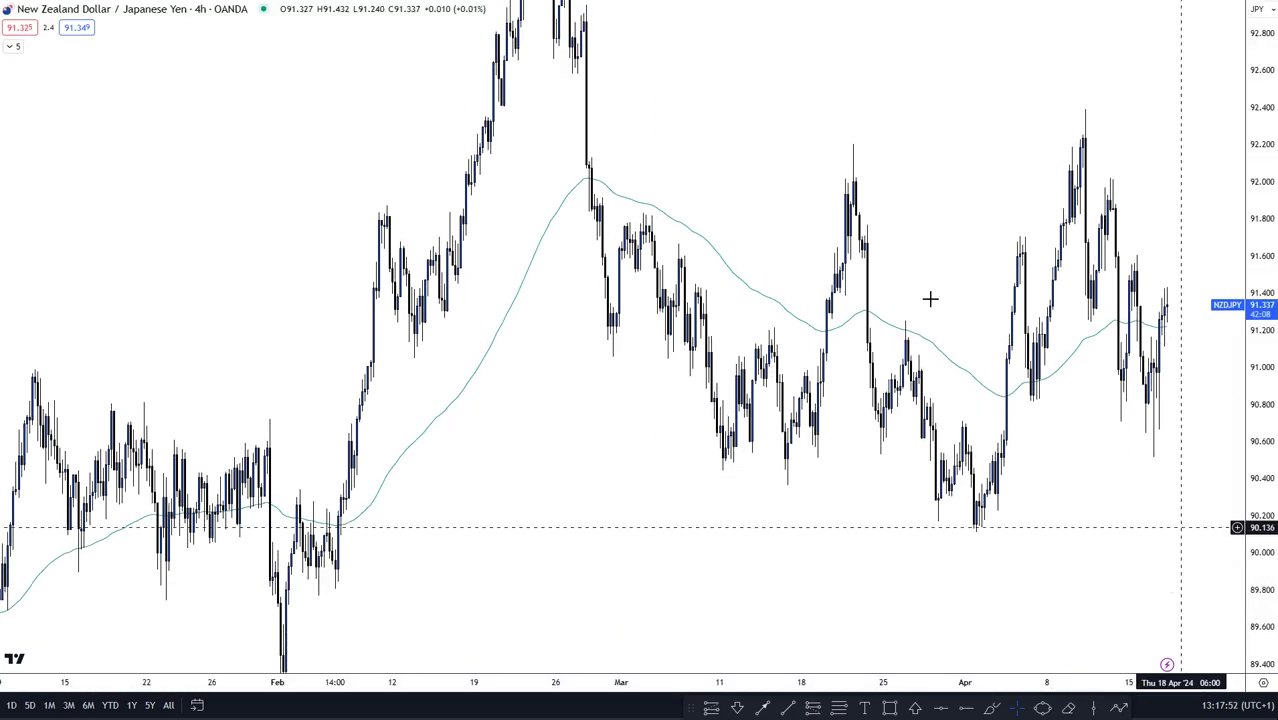
pyautogui.moveTo(1090, 545); pyautogui.dragTo(1078, 537)
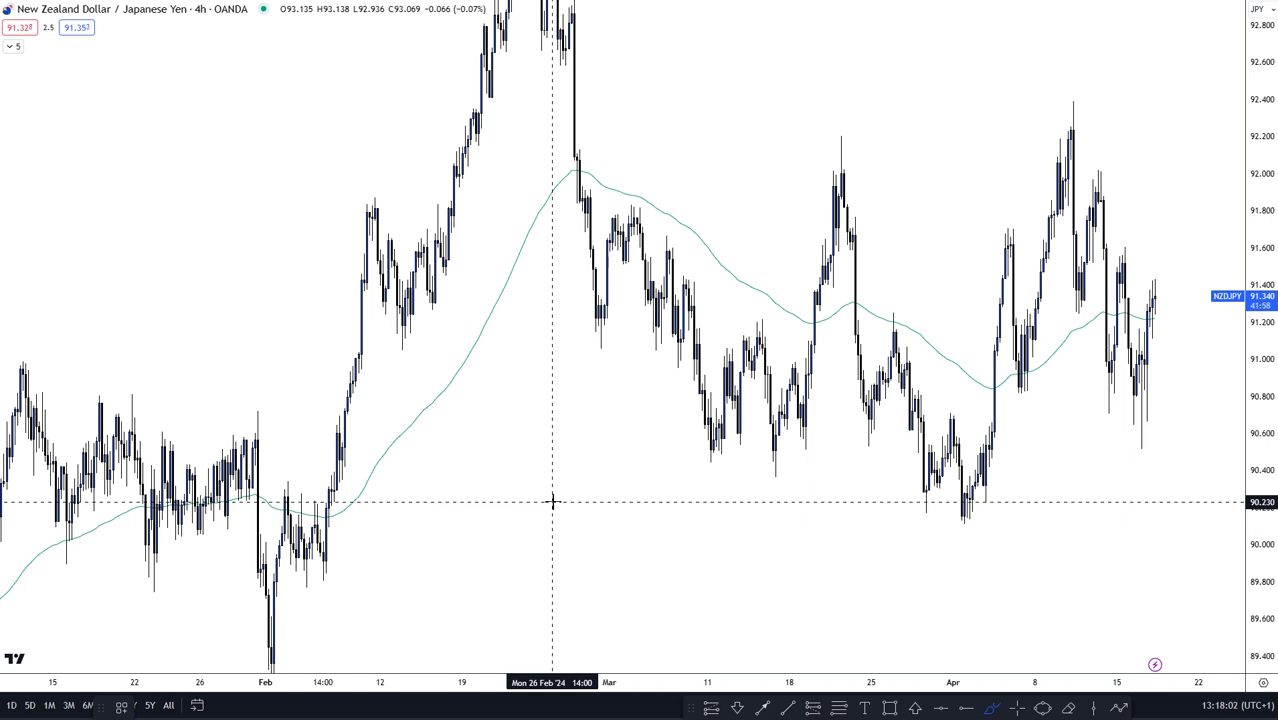
pyautogui.moveTo(274, 505); pyautogui.dragTo(285, 498)
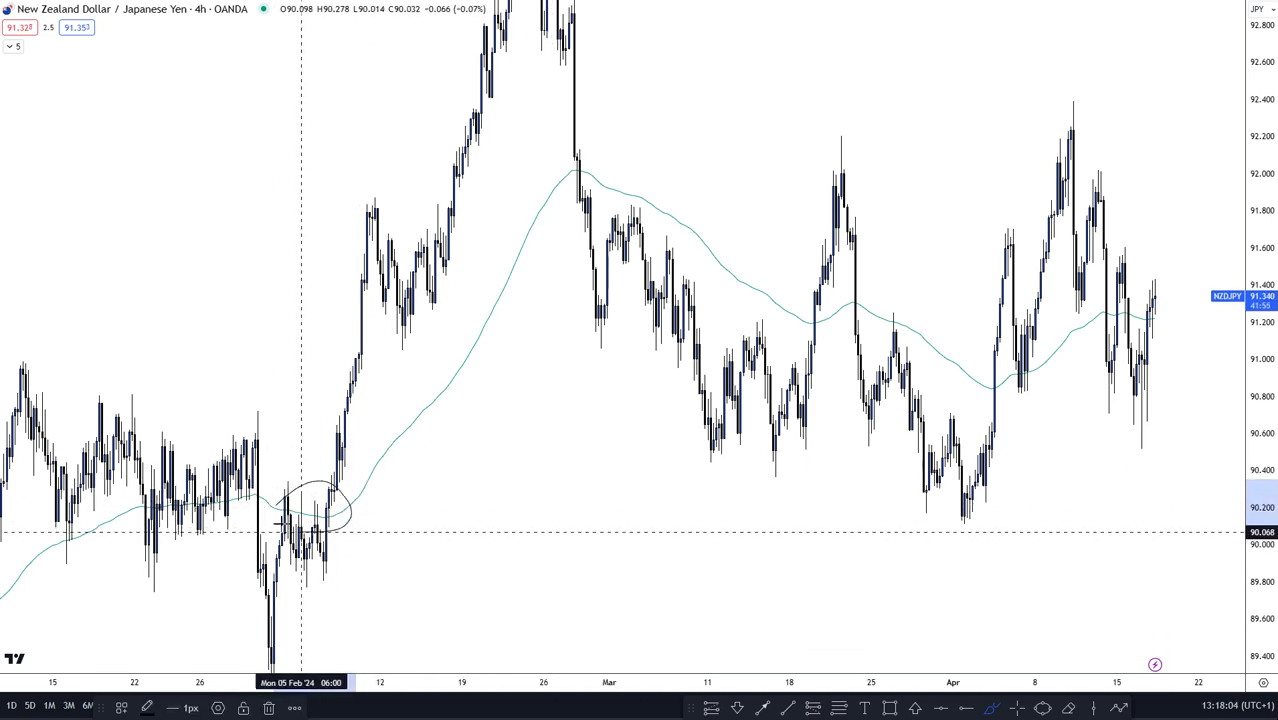
pyautogui.moveTo(562, 171)
pyautogui.mouseDown()
pyautogui.moveTo(545, 160)
pyautogui.moveTo(577, 160)
pyautogui.mouseUp()
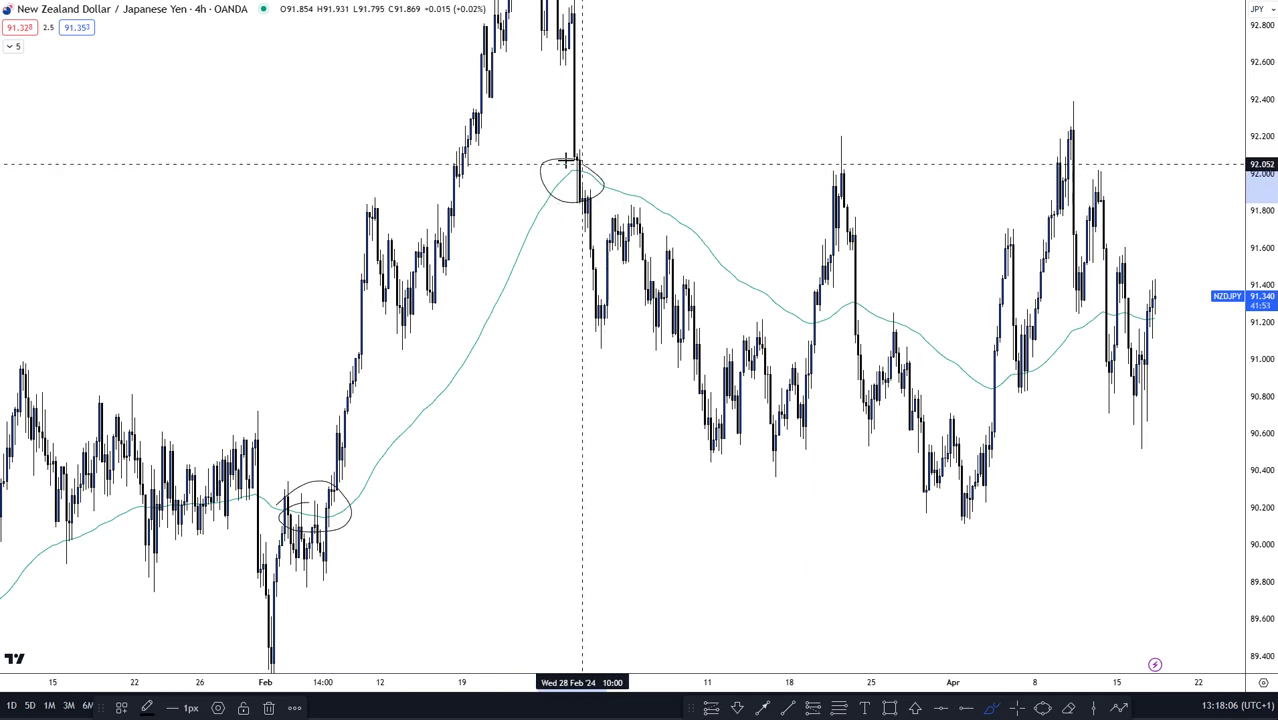
pyautogui.moveTo(899, 309)
pyautogui.mouseDown()
pyautogui.moveTo(890, 322)
pyautogui.moveTo(914, 314)
pyautogui.mouseUp()
pyautogui.moveTo(1035, 360)
pyautogui.mouseDown()
pyautogui.moveTo(1009, 395)
pyautogui.moveTo(1006, 361)
pyautogui.mouseUp()
pyautogui.moveTo(1115, 306)
pyautogui.mouseDown()
pyautogui.moveTo(1117, 331)
pyautogui.moveTo(1160, 326)
pyautogui.moveTo(1100, 312)
pyautogui.mouseUp()
pyautogui.click(1015, 708)
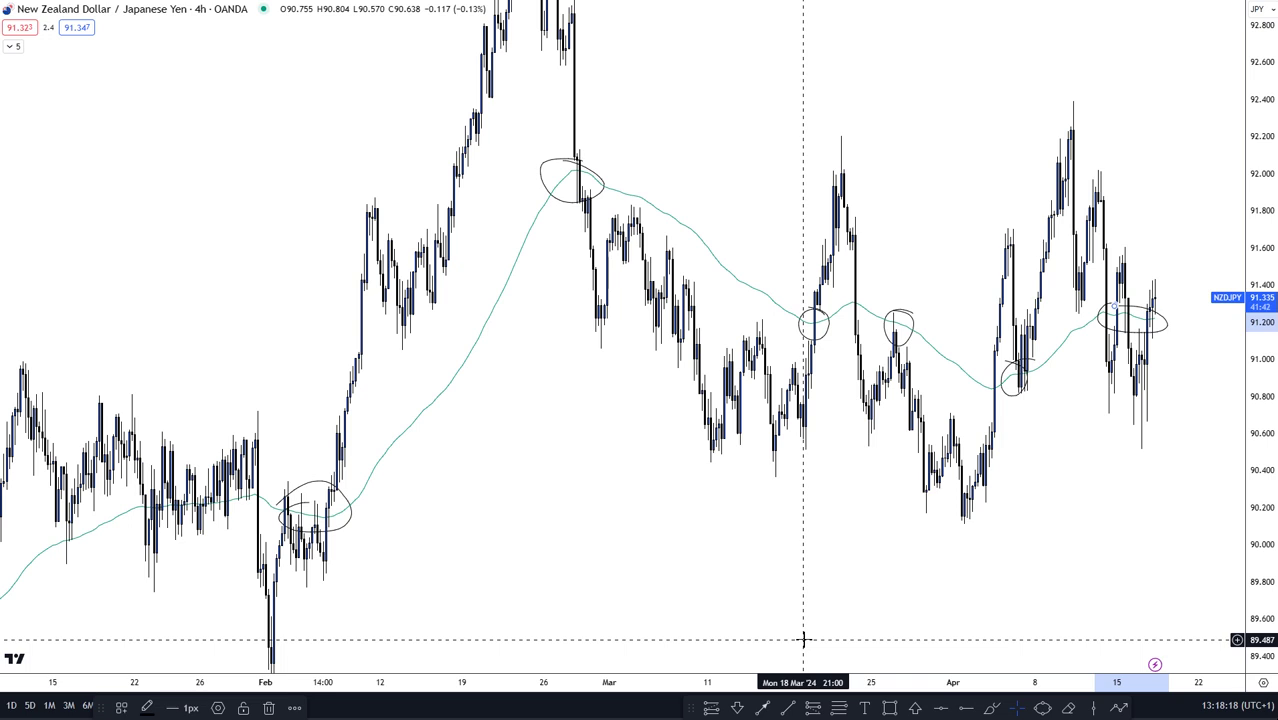
# Show the EMA 200 indicator instead of the EMA 100, and clear the drawn circles from the chart.
pyautogui.click(69, 62)
pyautogui.click(63, 47)
pyautogui.click(64, 46)
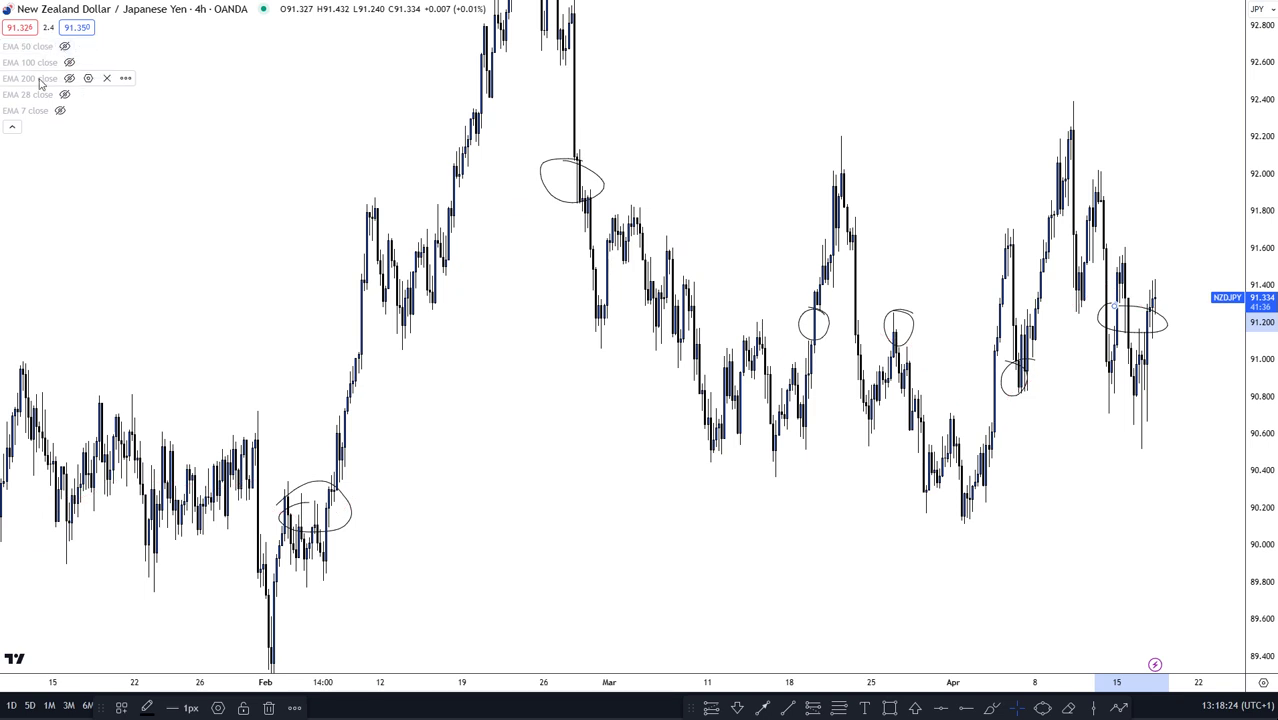
pyautogui.click(70, 79)
pyautogui.click(12, 126)
pyautogui.rightClick(234, 188)
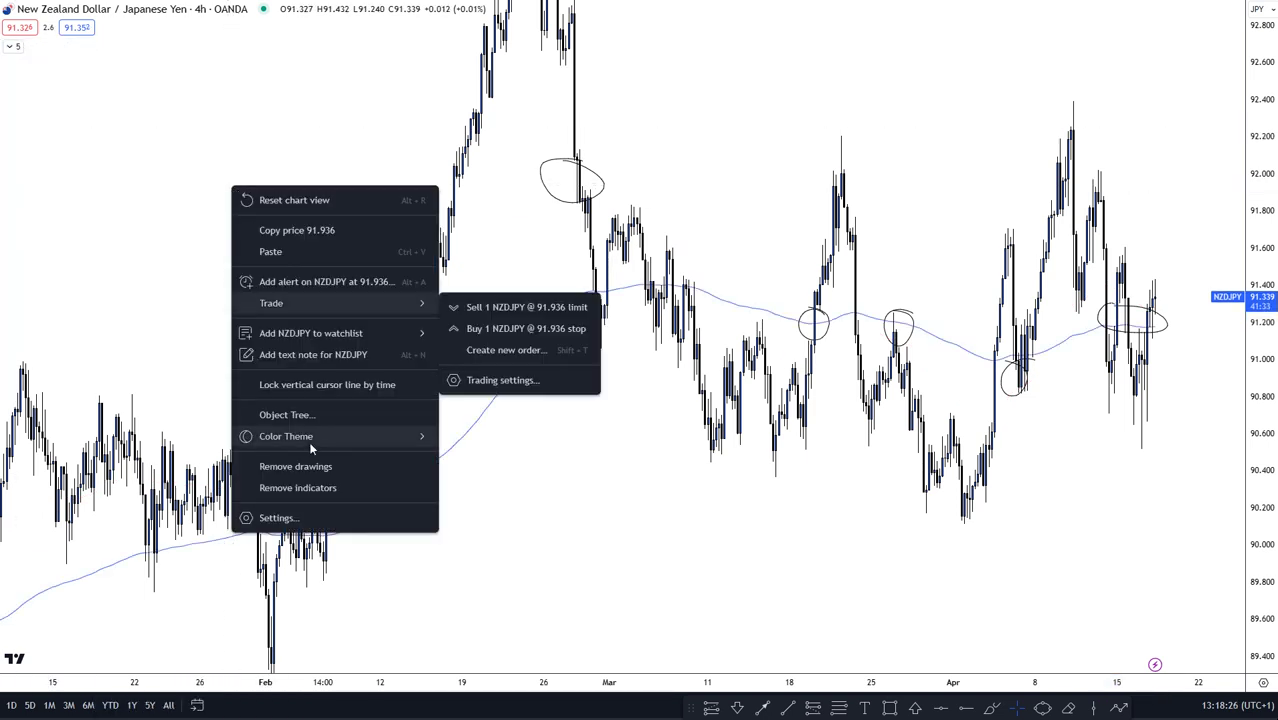
pyautogui.click(314, 468)
# Circle the two price peaks near the EMA 200 line at about 15 and 26 March, using the Brush tool.
pyautogui.moveTo(499, 532); pyautogui.dragTo(508, 532)
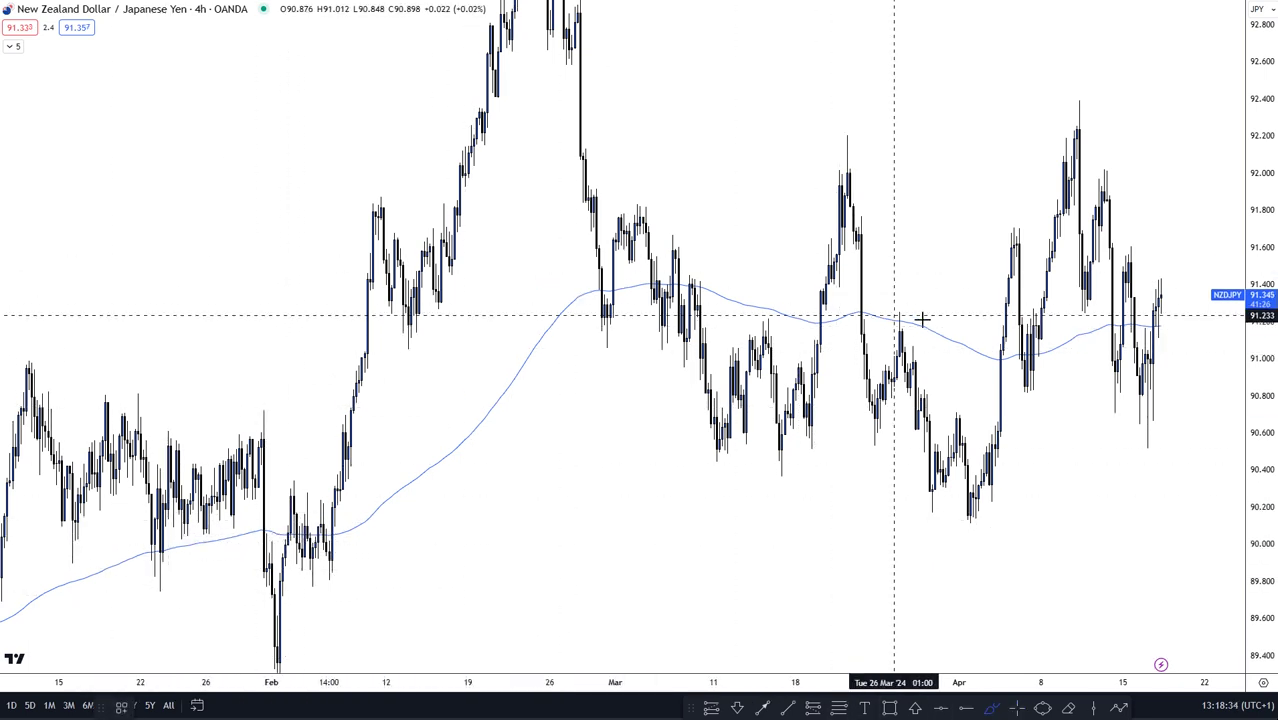
pyautogui.moveTo(777, 306); pyautogui.dragTo(774, 316)
pyautogui.moveTo(906, 296); pyautogui.dragTo(911, 301)
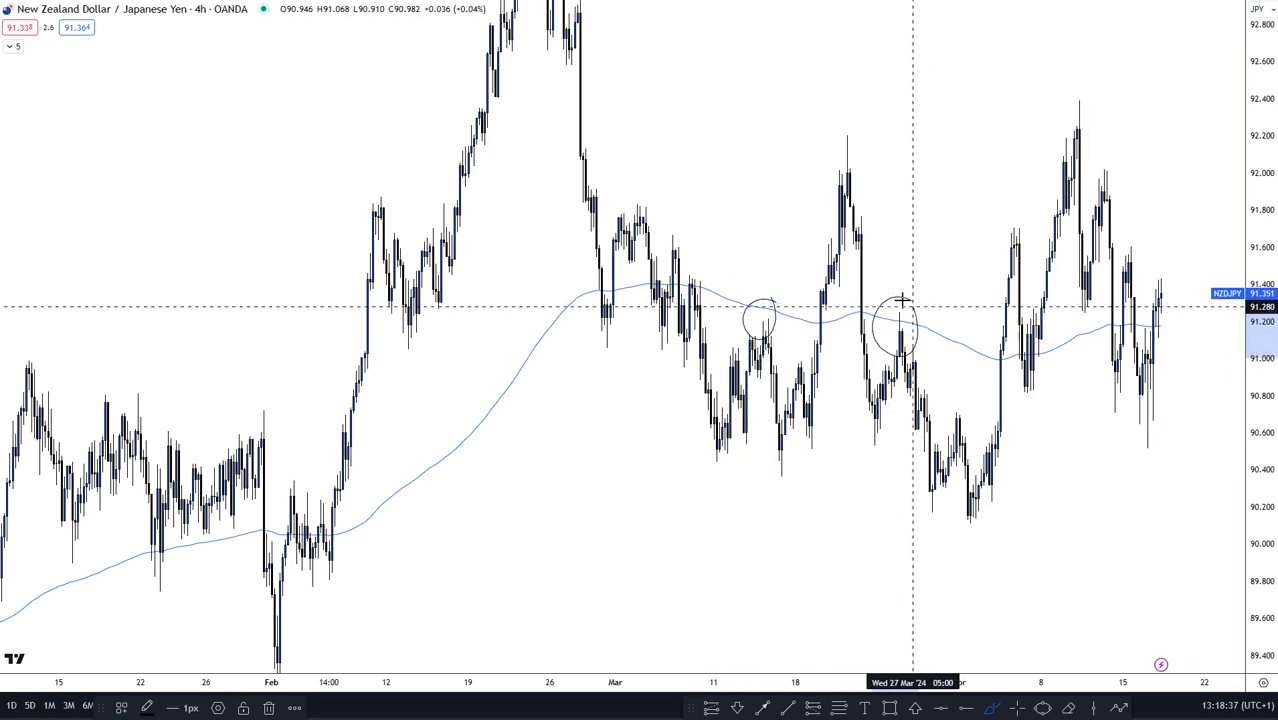
pyautogui.click(1015, 705)
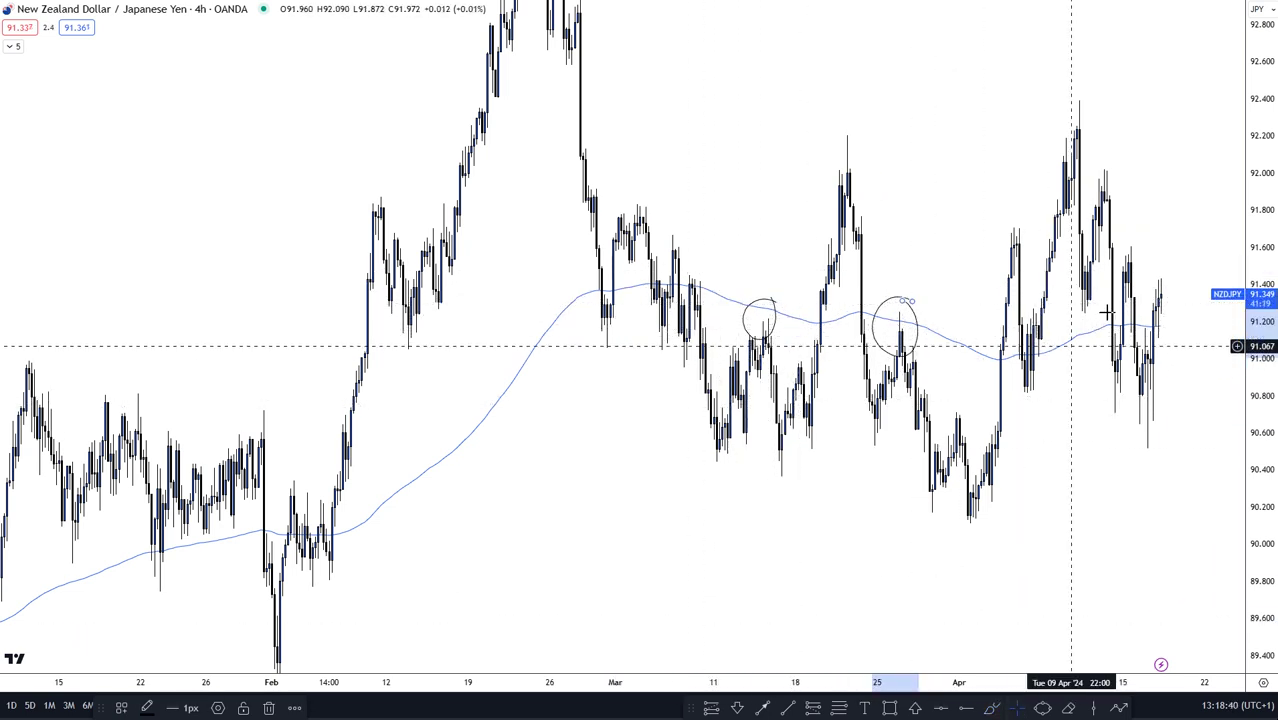
# Remove the drawings from the NZD/JPY chart, and switch to the EUR/NZD chart.
pyautogui.rightClick(597, 432)
pyautogui.click(640, 648)
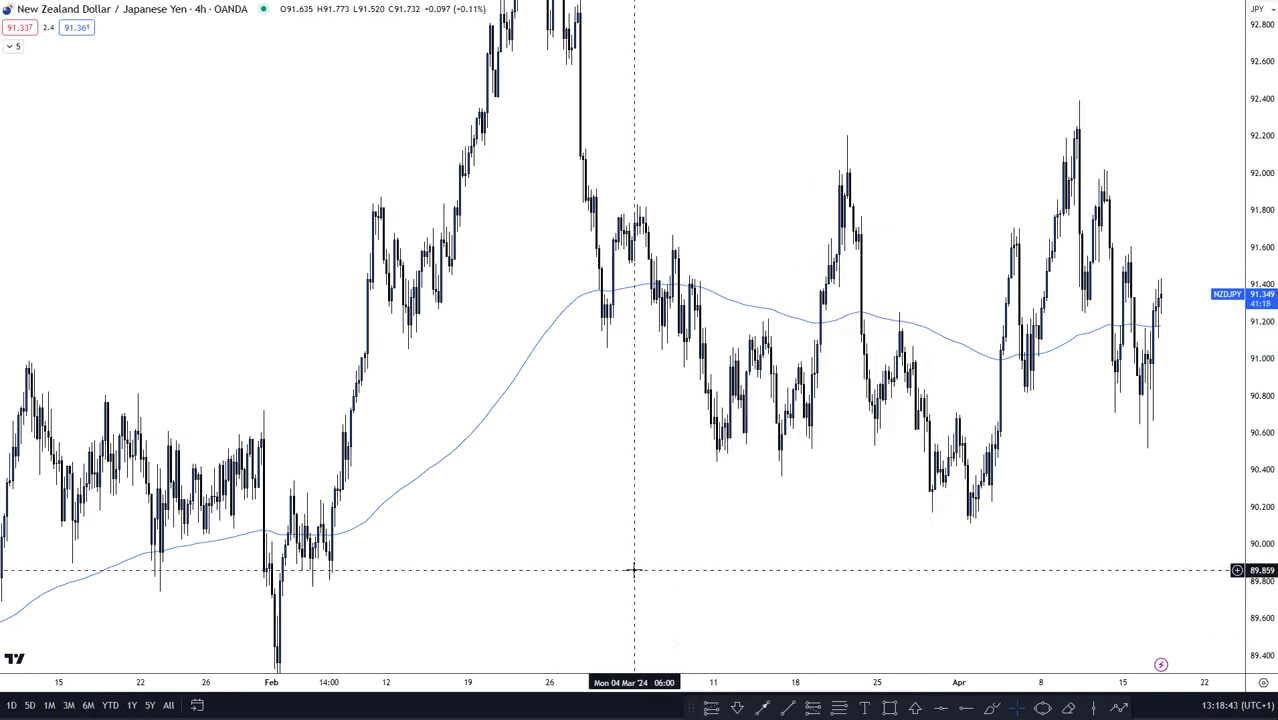
pyautogui.press('Down')
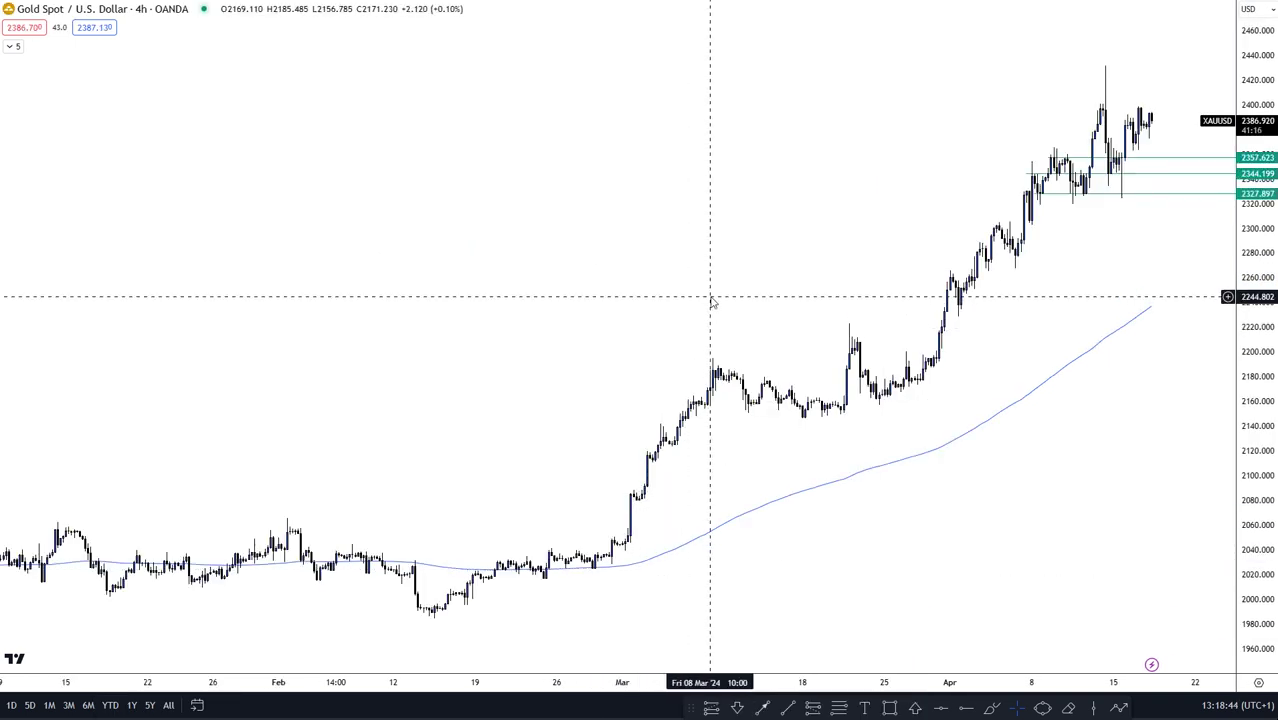
pyautogui.press('Down')
pyautogui.press('space')
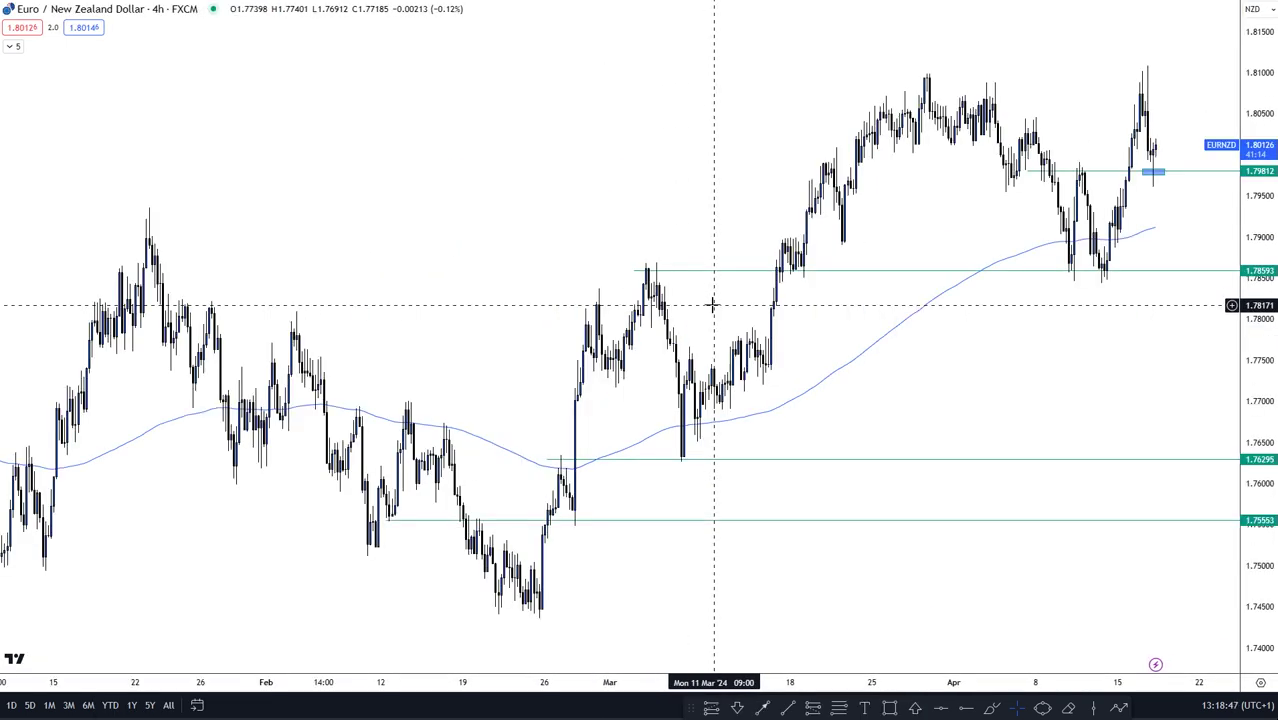
# Remove the existing EUR/NZD drawings, and circle with the Brush tool four places from early February to mid-April where price meets the EMA 200.
pyautogui.rightClick(553, 243)
pyautogui.click(617, 524)
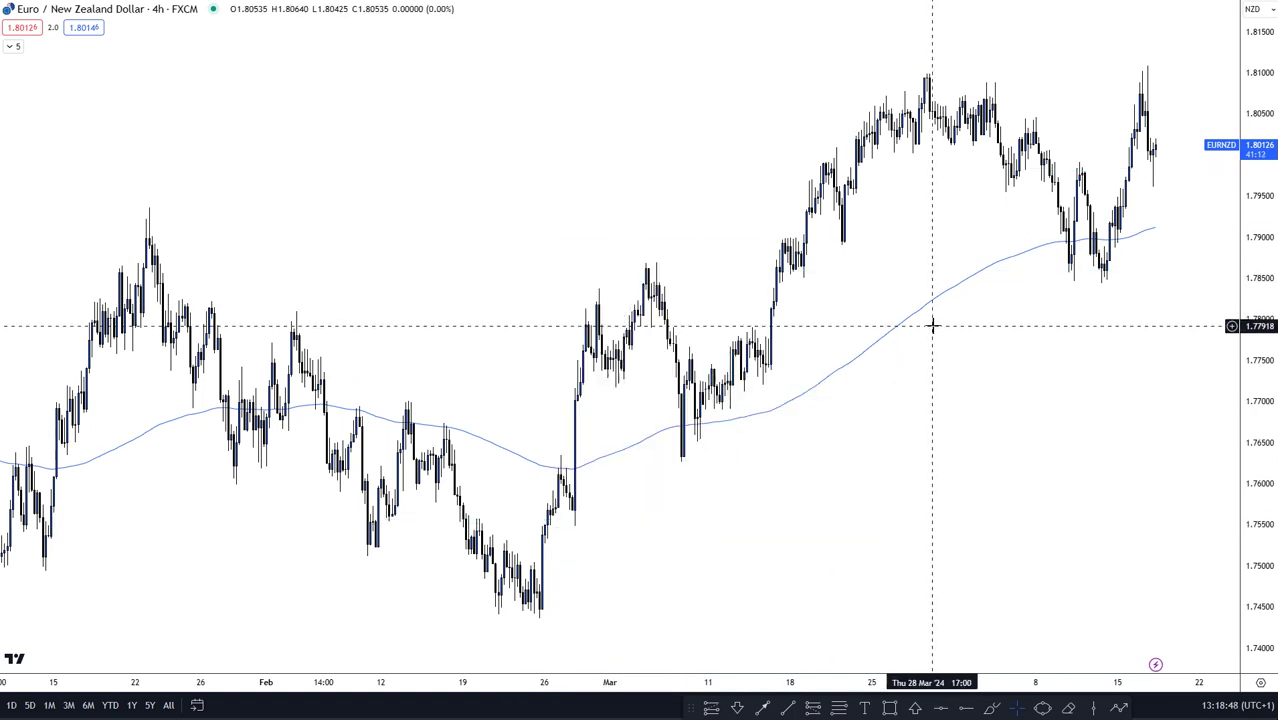
pyautogui.moveTo(918, 328); pyautogui.dragTo(846, 340)
pyautogui.moveTo(1255, 354); pyautogui.dragTo(1255, 327)
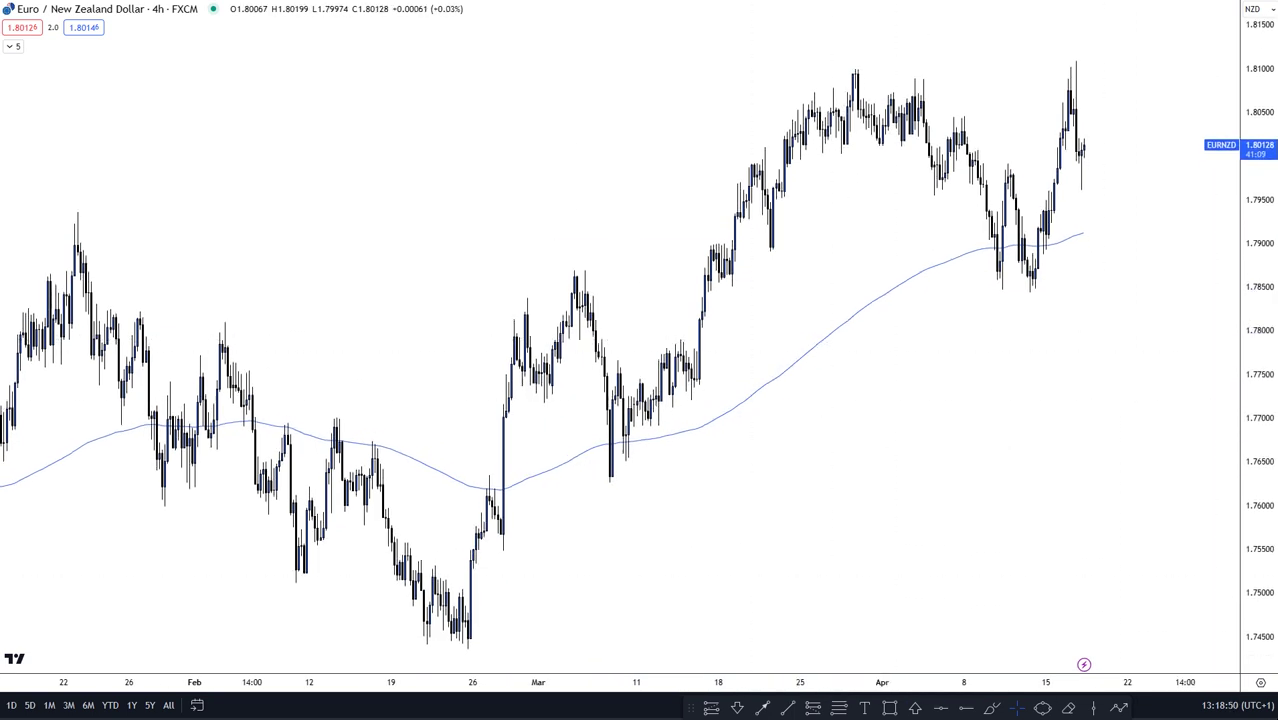
pyautogui.click(993, 708)
pyautogui.moveTo(576, 438)
pyautogui.mouseDown()
pyautogui.moveTo(590, 428)
pyautogui.moveTo(582, 436)
pyautogui.mouseUp()
pyautogui.moveTo(1060, 237); pyautogui.dragTo(1064, 270)
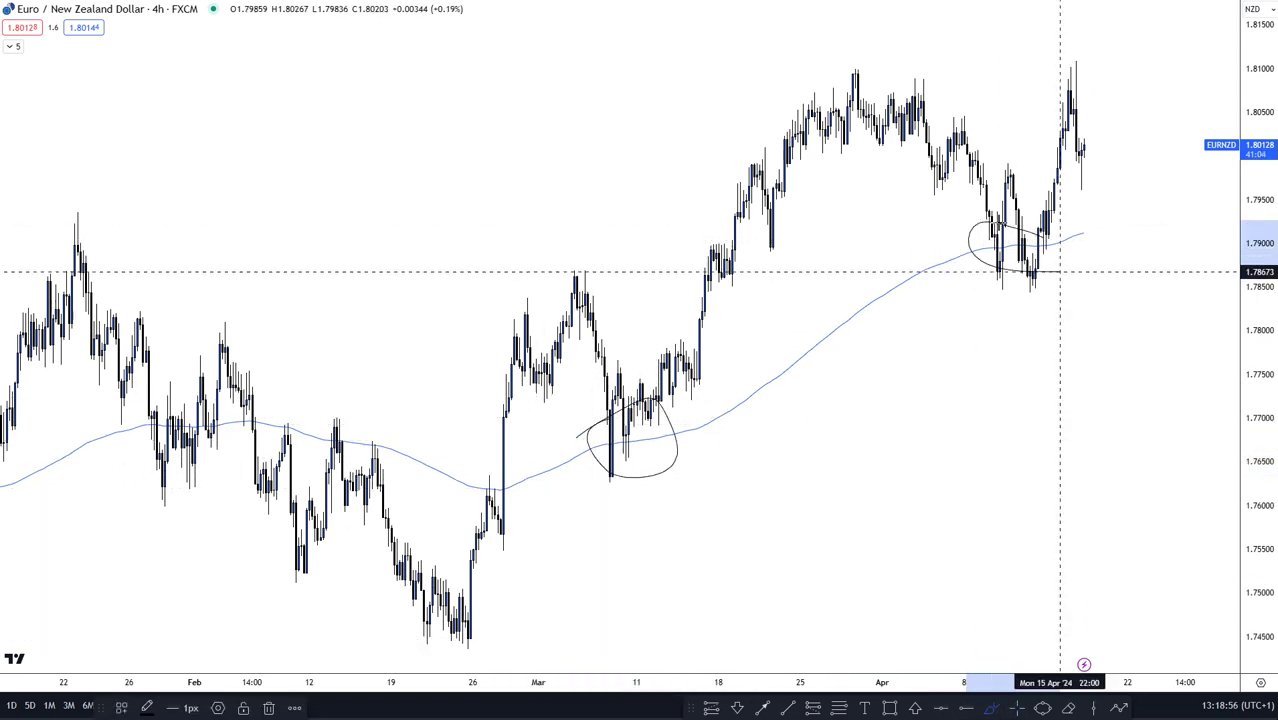
pyautogui.moveTo(485, 462); pyautogui.dragTo(510, 468)
pyautogui.moveTo(265, 408); pyautogui.dragTo(314, 414)
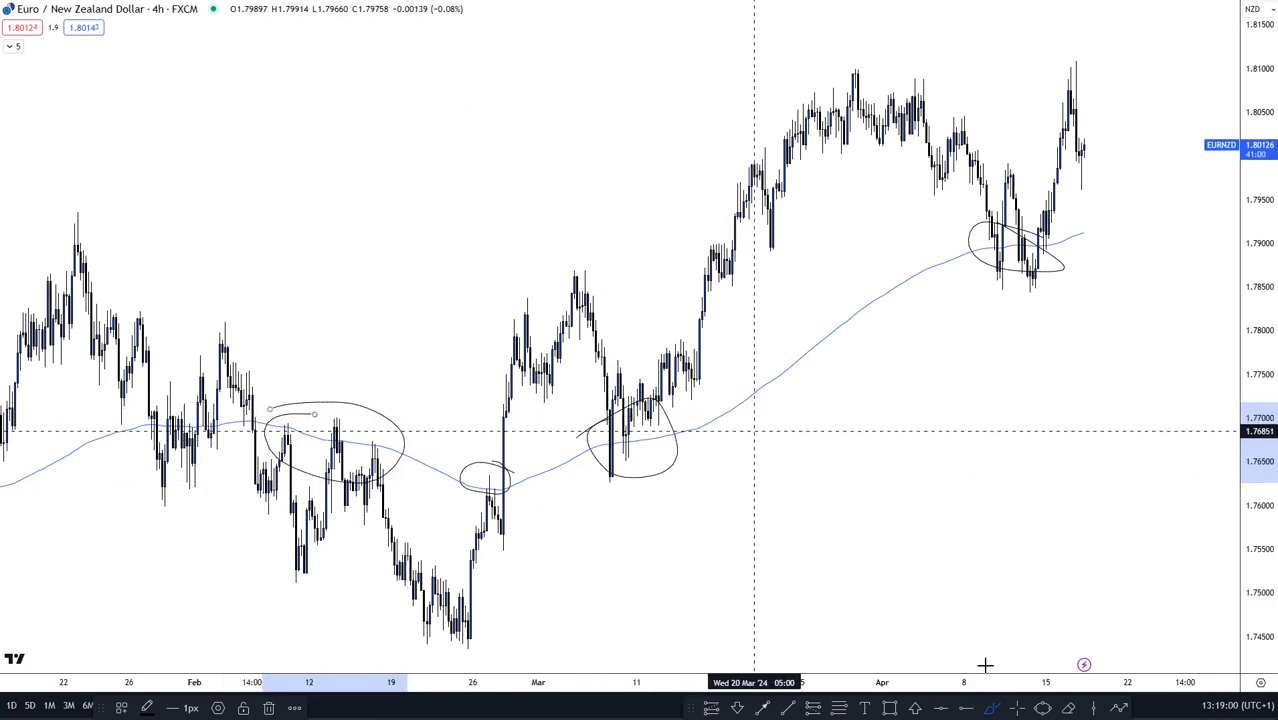
pyautogui.click(1018, 709)
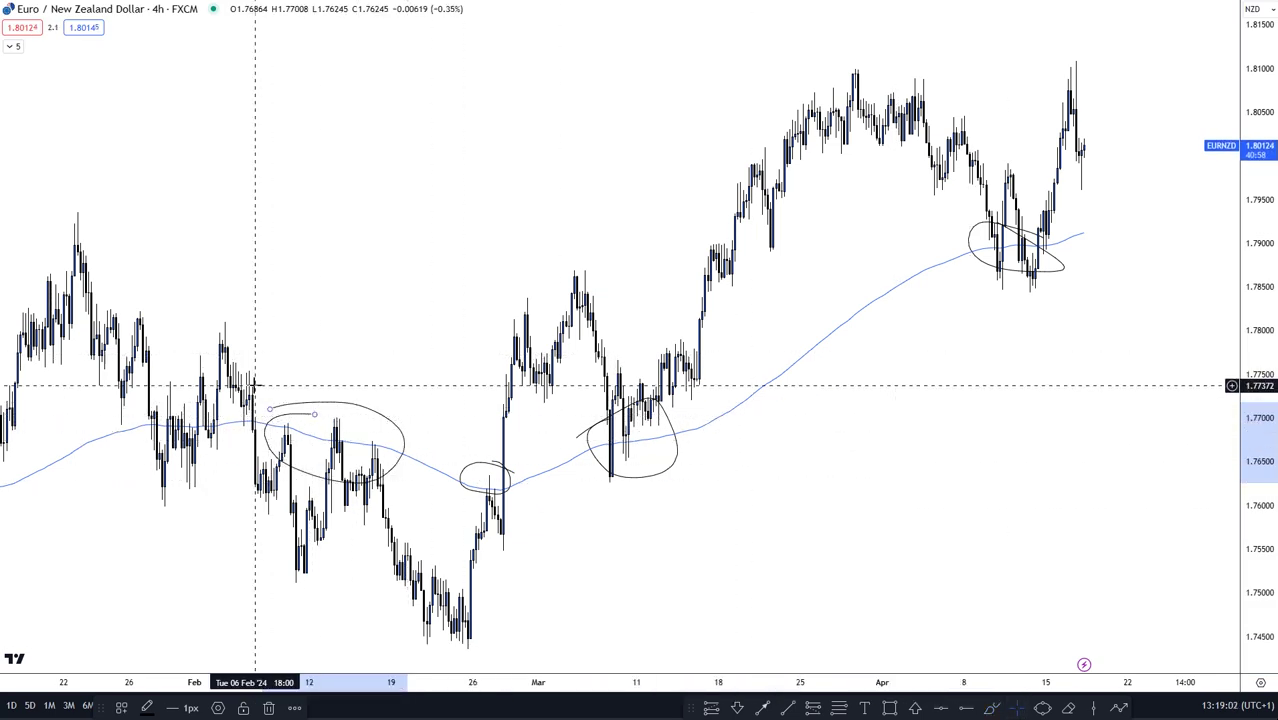
# Circle the area around 15 January where price meets the EMA 200 line, using the Brush tool.
pyautogui.moveTo(257, 382); pyautogui.dragTo(448, 337)
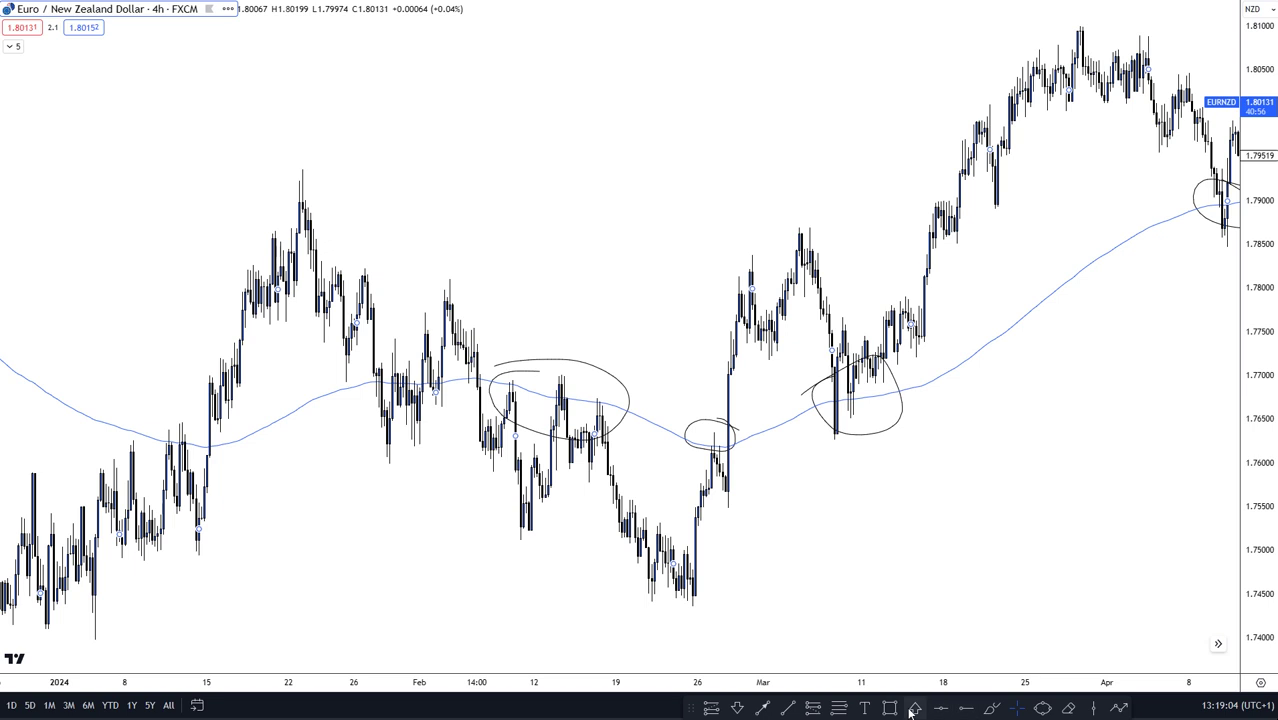
pyautogui.click(993, 712)
pyautogui.moveTo(148, 440)
pyautogui.mouseDown()
pyautogui.moveTo(251, 420)
pyautogui.moveTo(148, 463)
pyautogui.moveTo(157, 427)
pyautogui.mouseUp()
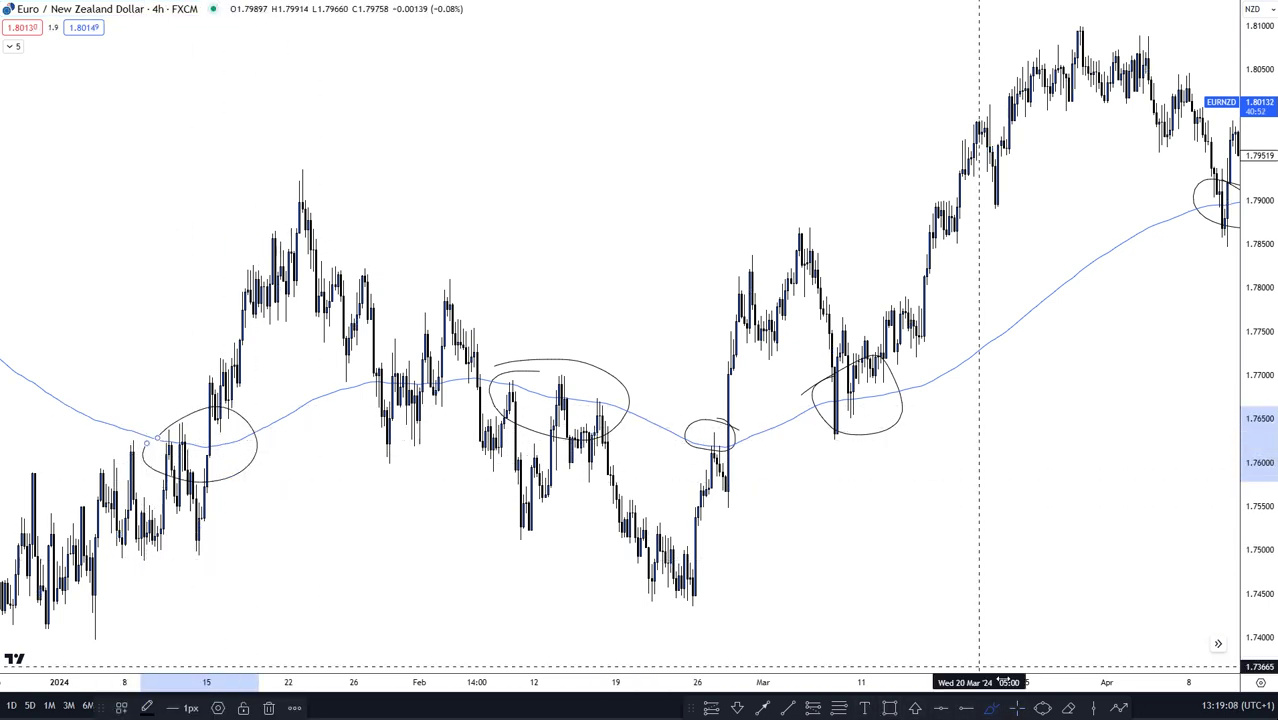
pyautogui.click(1012, 711)
# Remove the drawn circles from the EUR/NZD chart, and show the EMA 50 indicator instead of the EMA 200.
pyautogui.moveTo(1107, 485); pyautogui.dragTo(899, 553)
pyautogui.moveTo(1243, 480); pyautogui.dragTo(1243, 445)
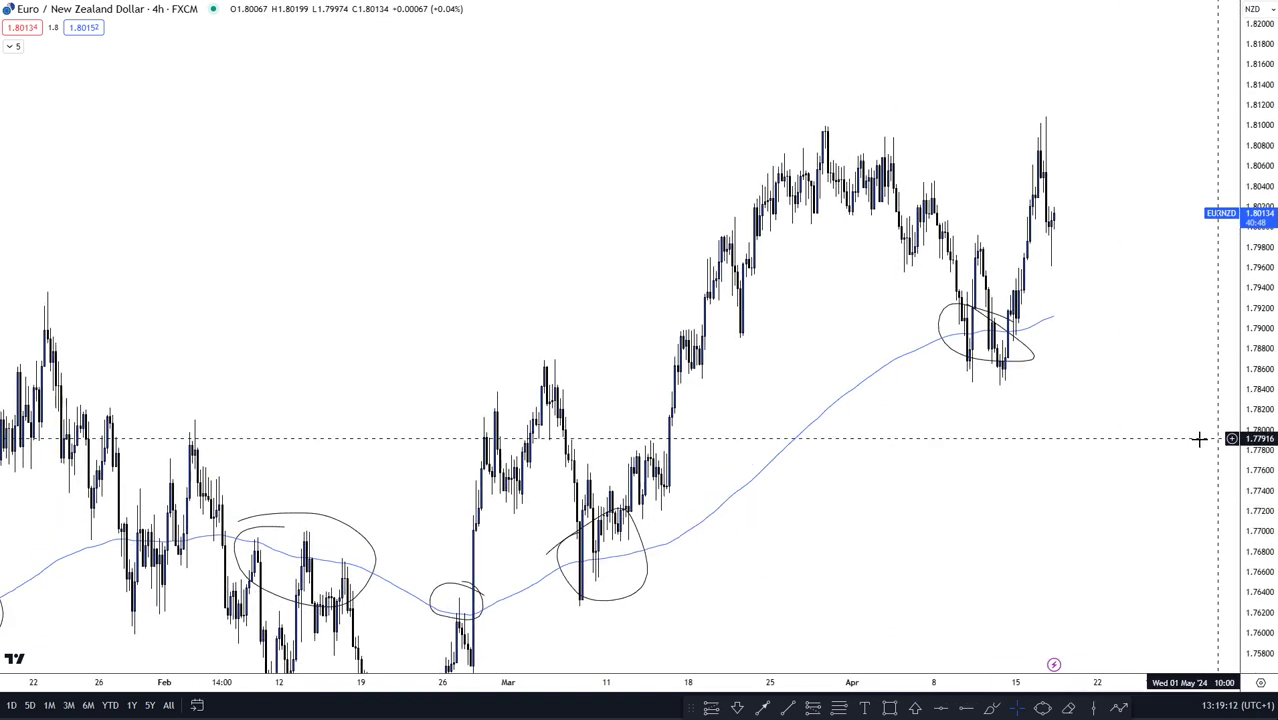
pyautogui.rightClick(1129, 443)
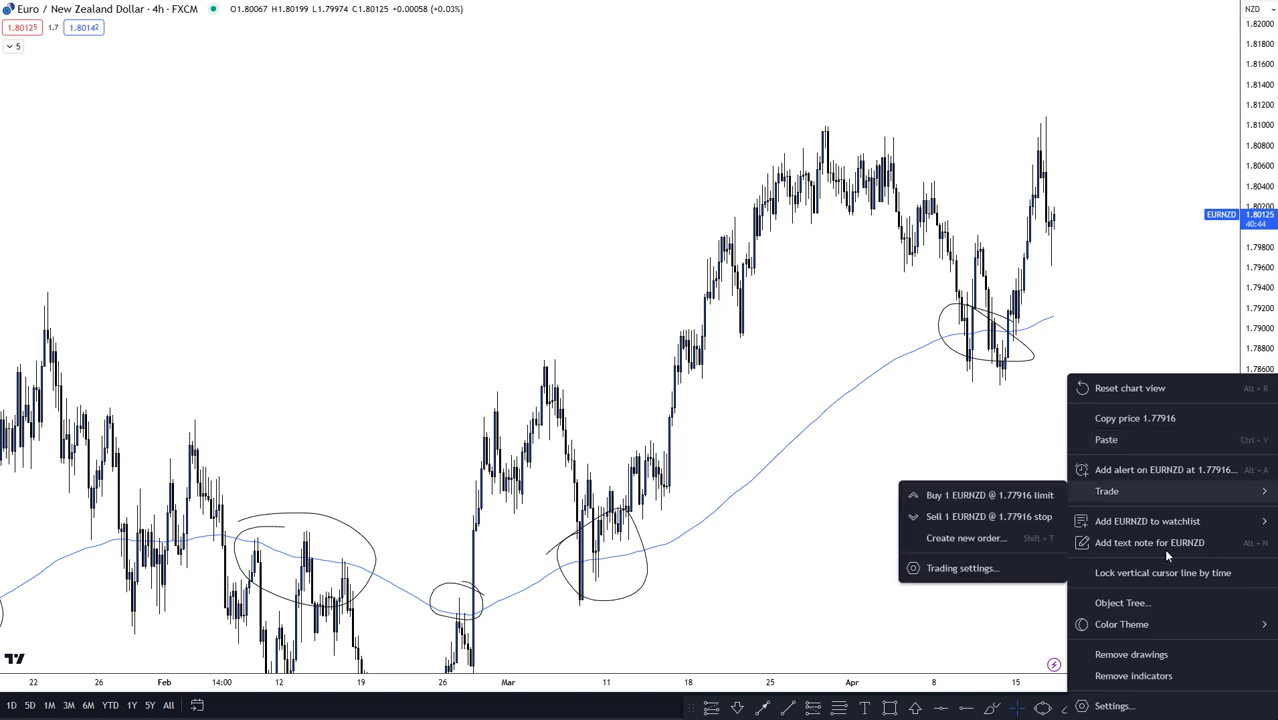
pyautogui.click(1122, 651)
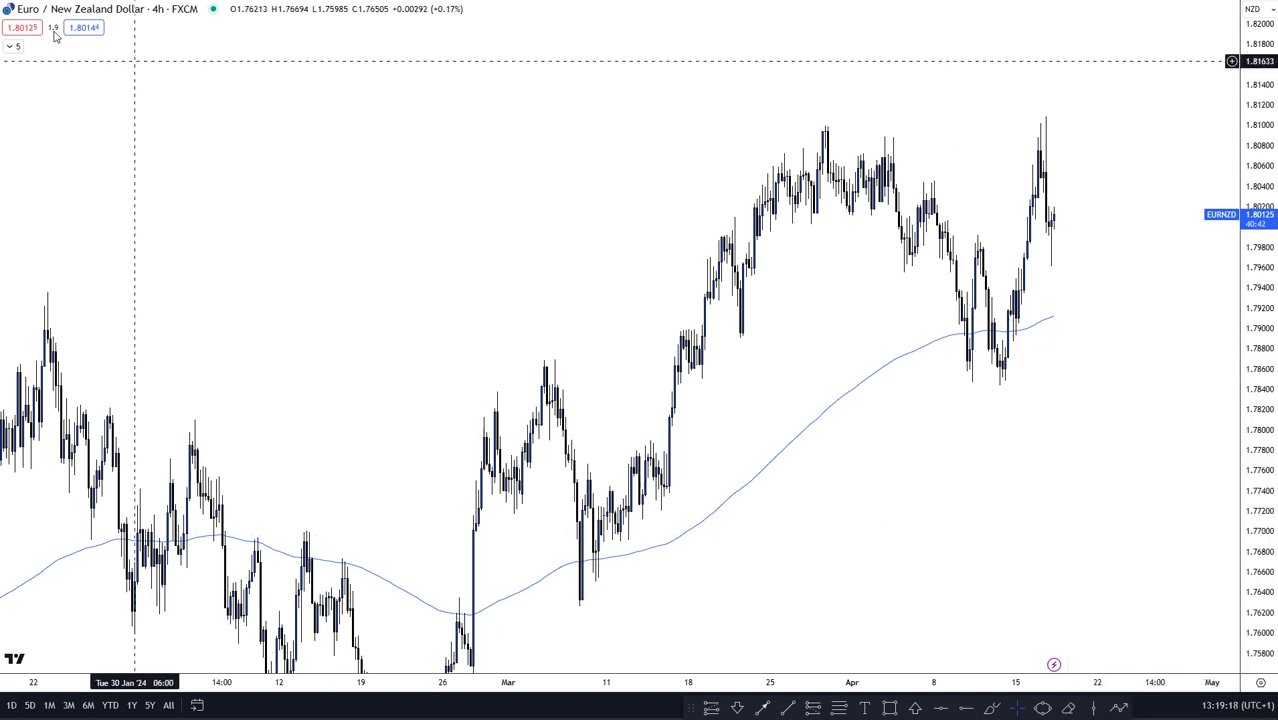
pyautogui.click(68, 78)
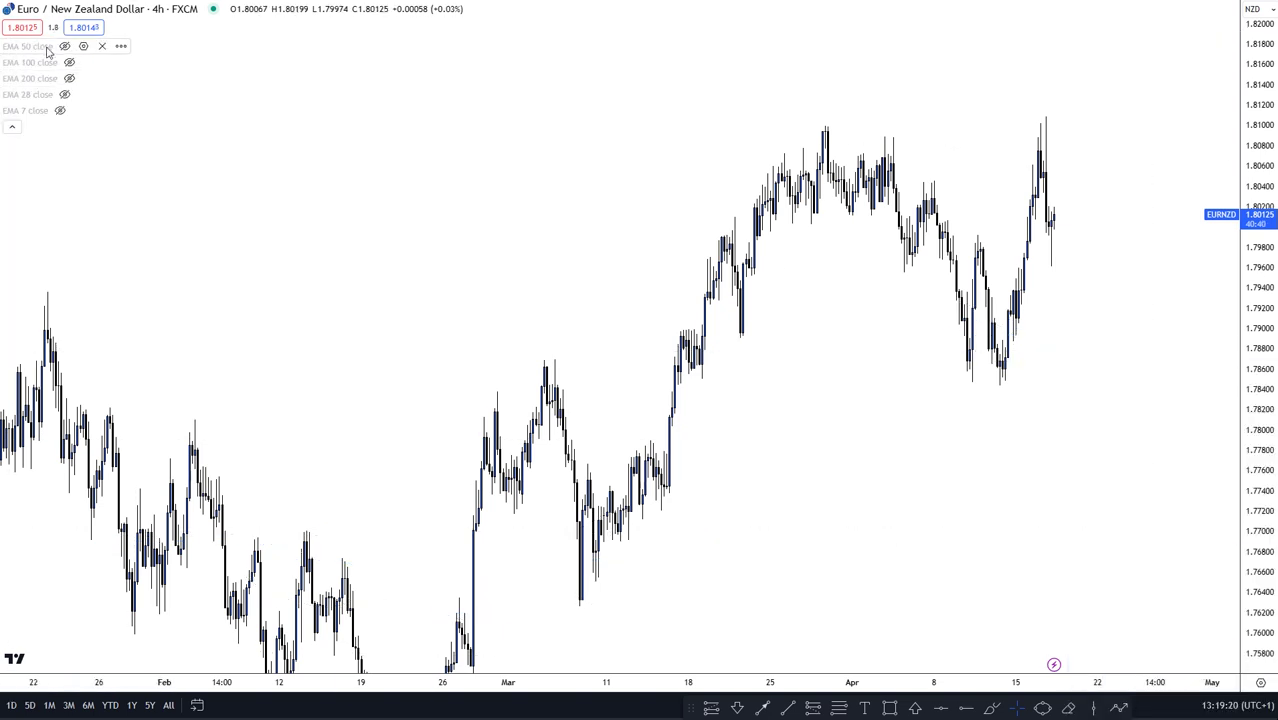
pyautogui.click(64, 47)
pyautogui.click(13, 126)
# Circle five areas between late January and mid-April where price moves around the EMA 50 line, using the Brush tool.
pyautogui.moveTo(402, 254); pyautogui.dragTo(768, 184)
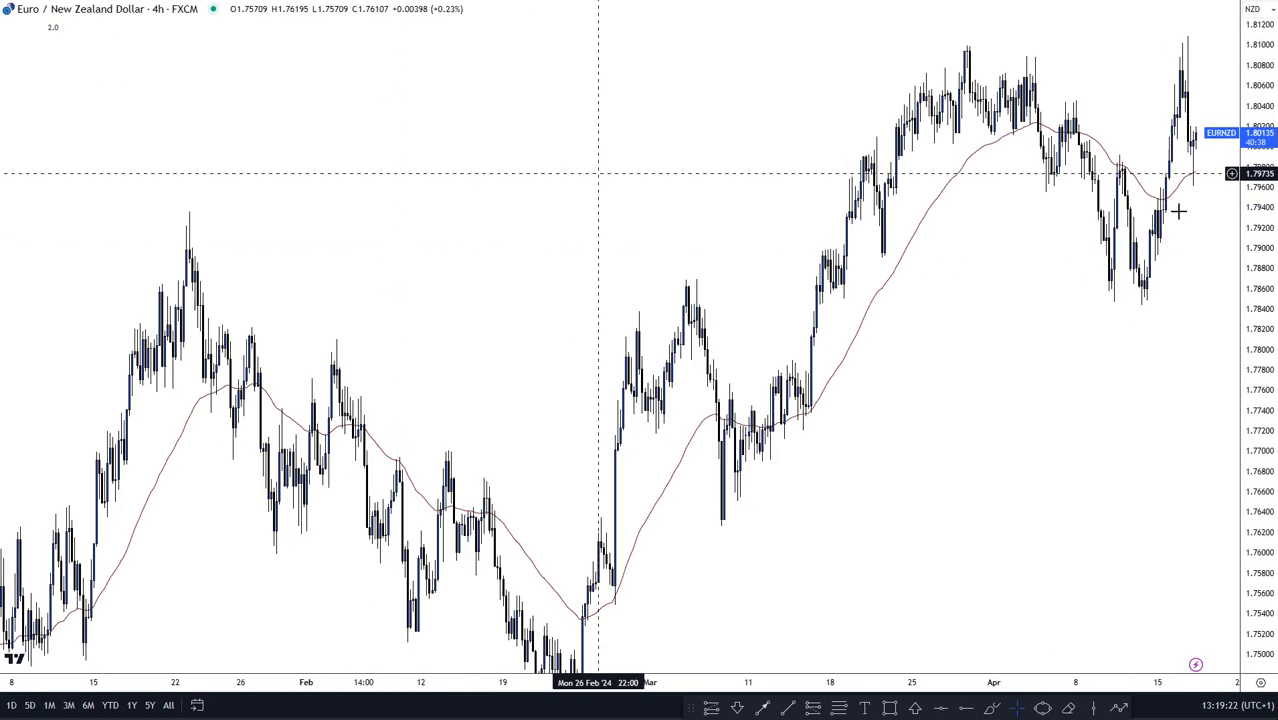
pyautogui.moveTo(1253, 189); pyautogui.dragTo(1253, 320)
pyautogui.moveTo(1046, 388); pyautogui.dragTo(1018, 379)
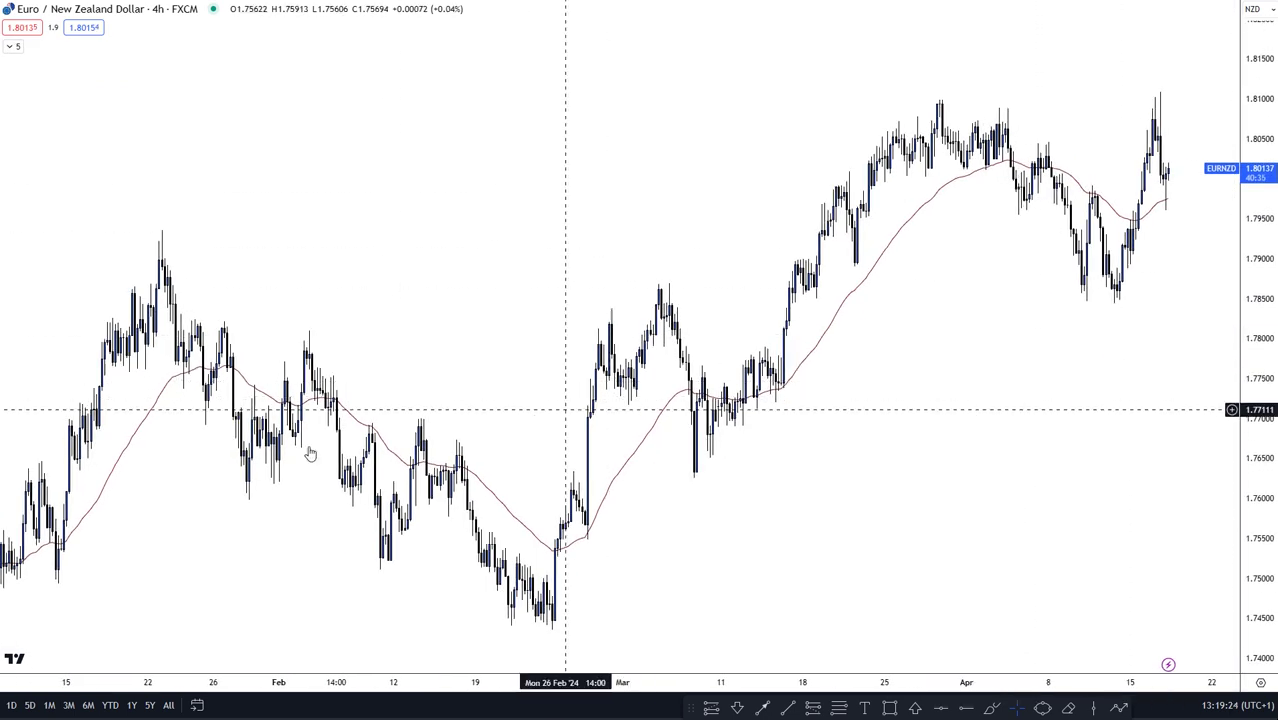
pyautogui.click(993, 708)
pyautogui.moveTo(1005, 146)
pyautogui.mouseDown()
pyautogui.moveTo(1150, 192)
pyautogui.moveTo(1164, 230)
pyautogui.moveTo(955, 160)
pyautogui.mouseUp()
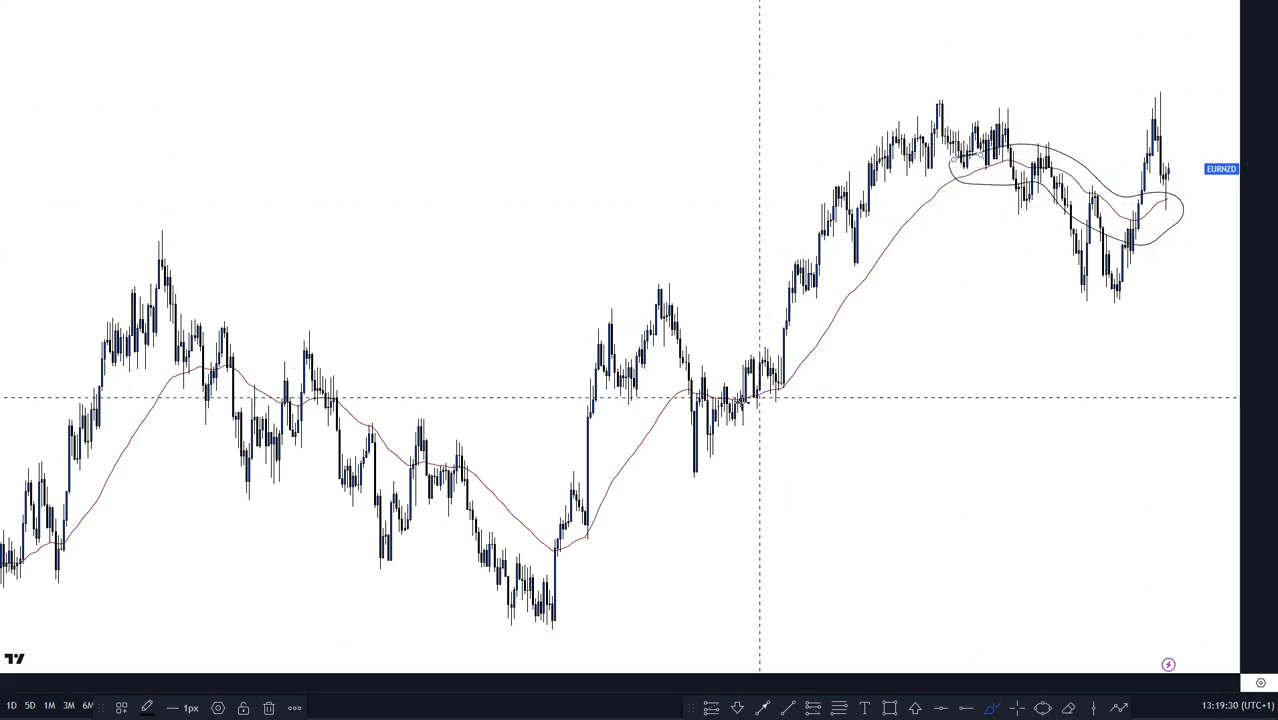
pyautogui.moveTo(679, 400)
pyautogui.mouseDown()
pyautogui.moveTo(707, 386)
pyautogui.moveTo(804, 396)
pyautogui.moveTo(680, 415)
pyautogui.mouseUp()
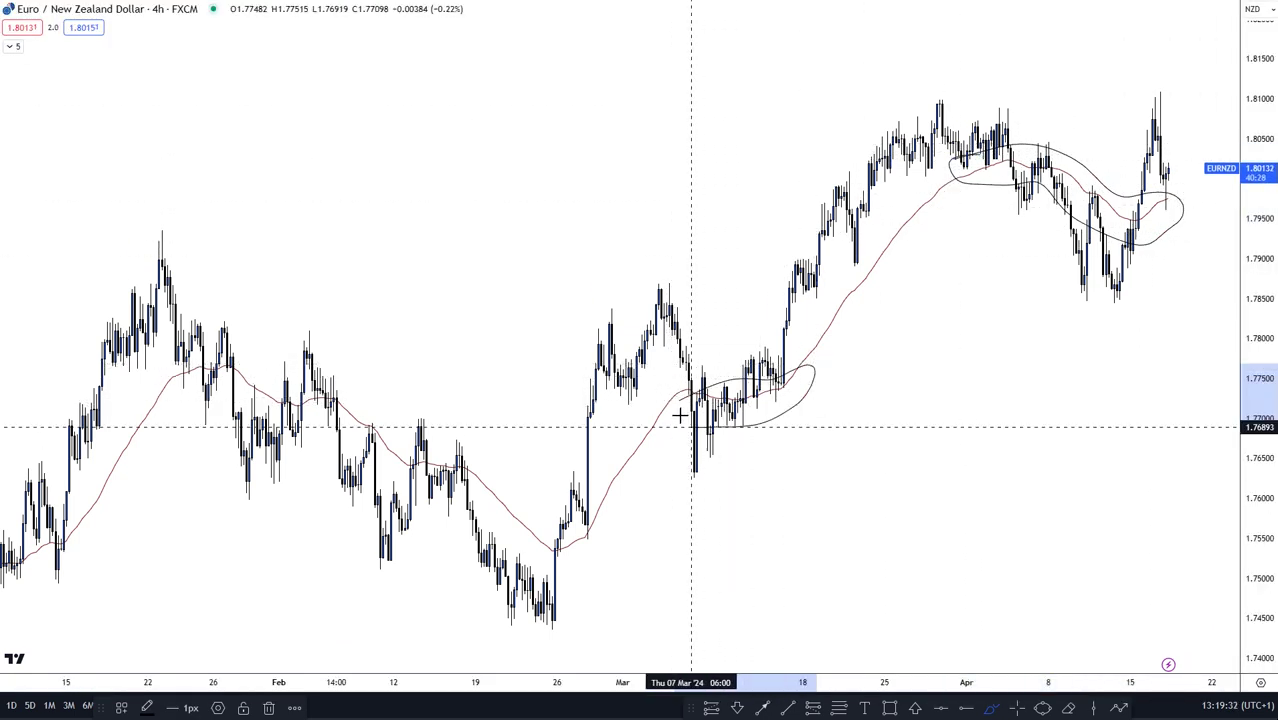
pyautogui.moveTo(485, 542)
pyautogui.mouseDown()
pyautogui.moveTo(542, 522)
pyautogui.moveTo(596, 559)
pyautogui.mouseUp()
pyautogui.moveTo(317, 418)
pyautogui.mouseDown()
pyautogui.moveTo(383, 434)
pyautogui.moveTo(325, 428)
pyautogui.moveTo(353, 429)
pyautogui.mouseUp()
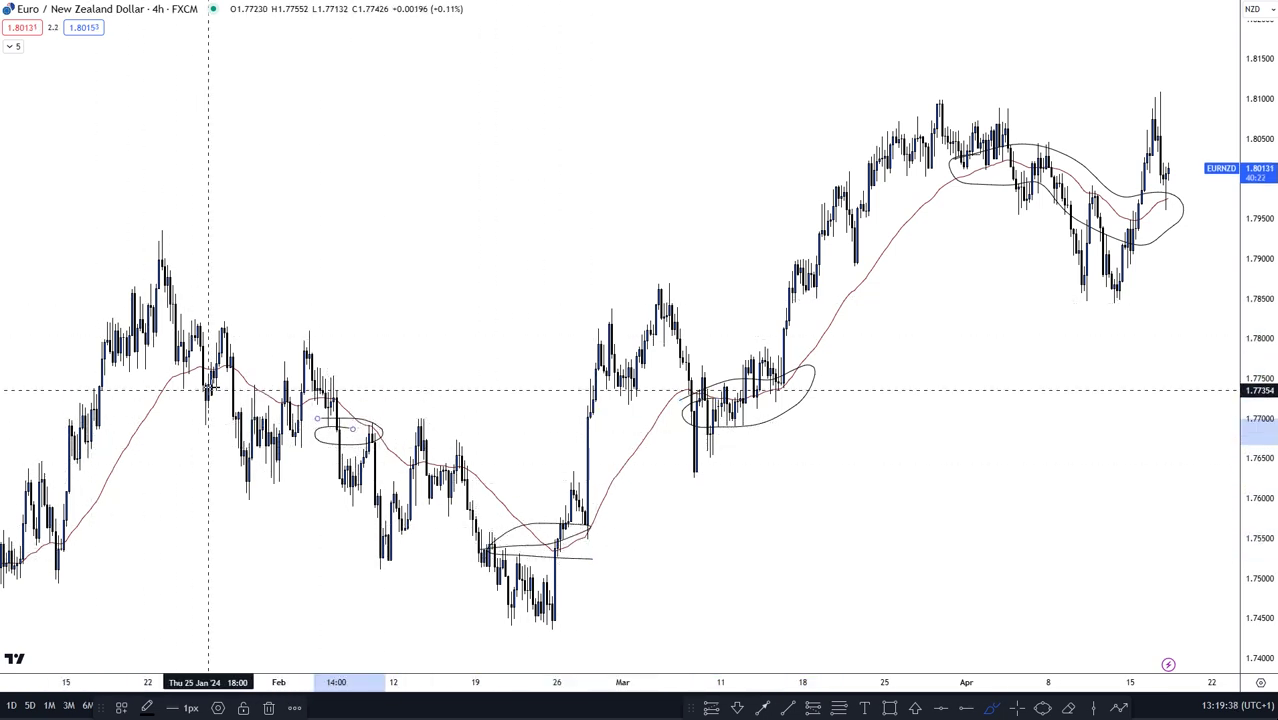
pyautogui.moveTo(203, 389)
pyautogui.mouseDown()
pyautogui.moveTo(251, 422)
pyautogui.moveTo(265, 390)
pyautogui.mouseUp()
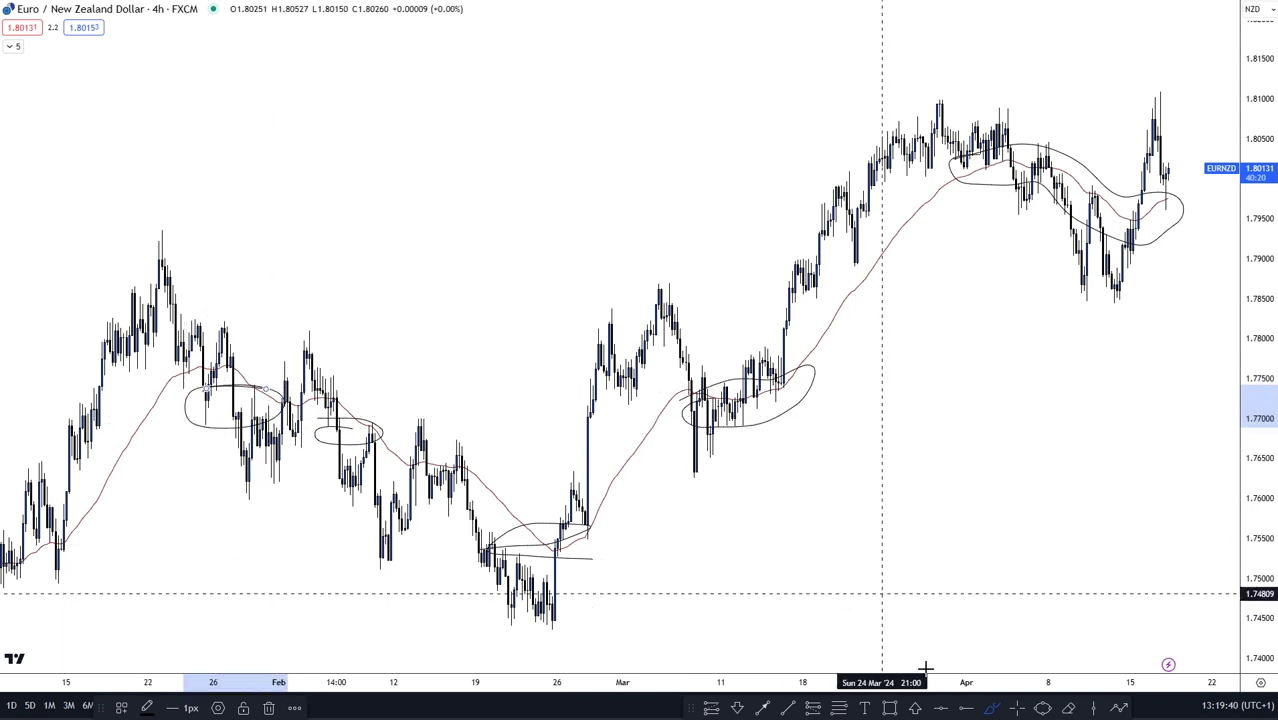
pyautogui.click(1015, 708)
# Remove the drawings marking the EMA 50 areas from the EUR/NZD chart.
pyautogui.rightClick(945, 446)
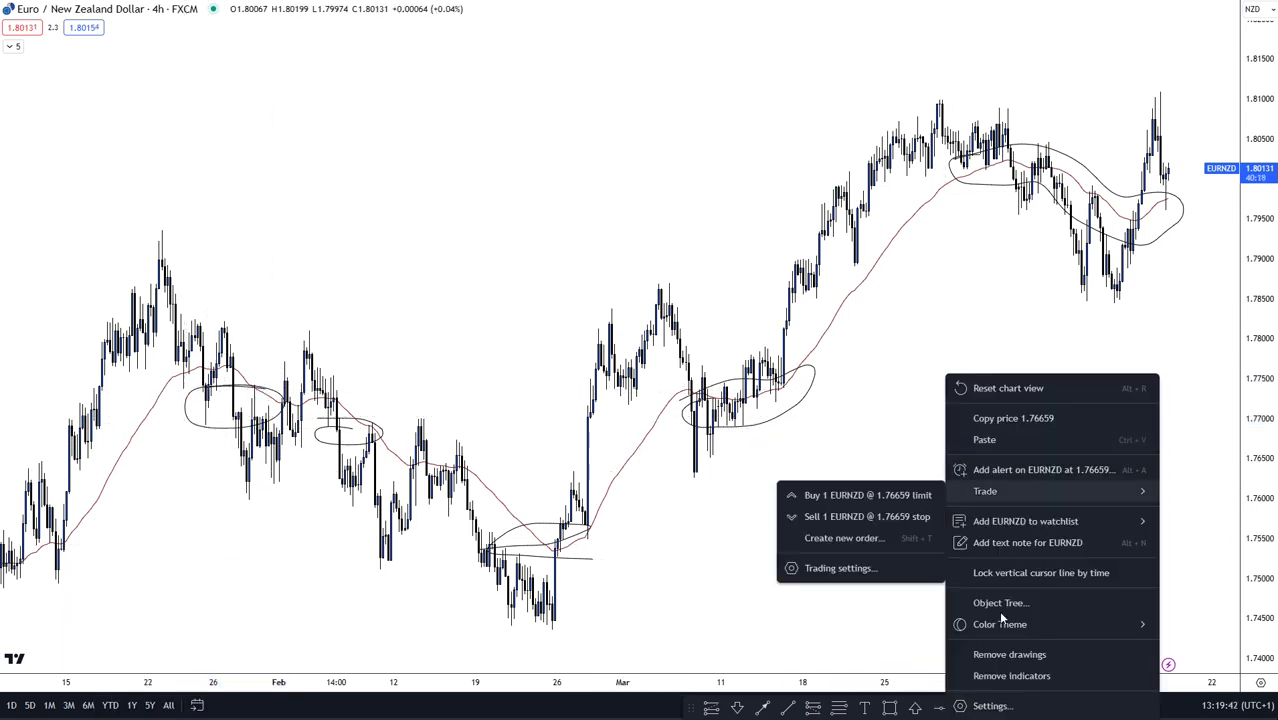
pyautogui.click(1022, 654)
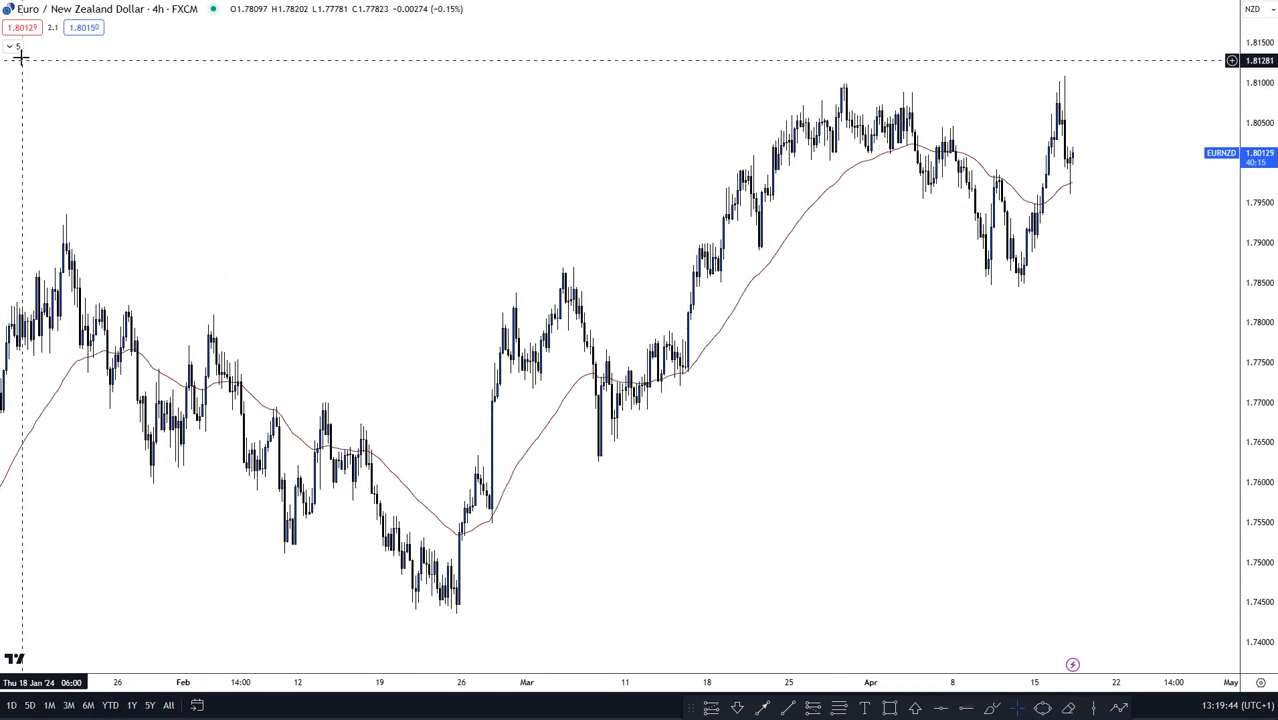